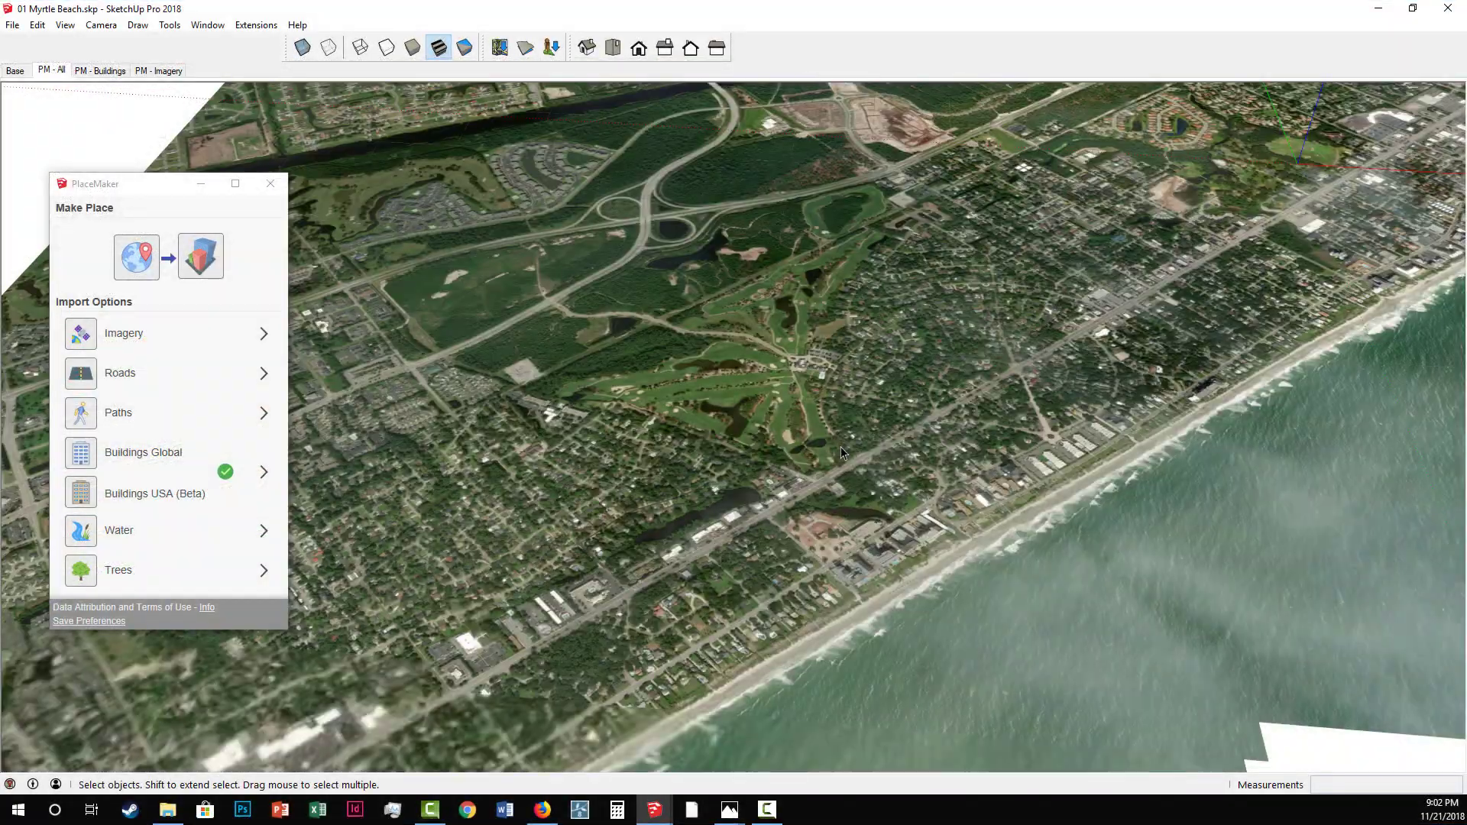
Switch to the Select tool and bring up PlaceMaker's Import Options for the Myrtle Beach model.
scroll(815, 422, "up", 5)
key("space")
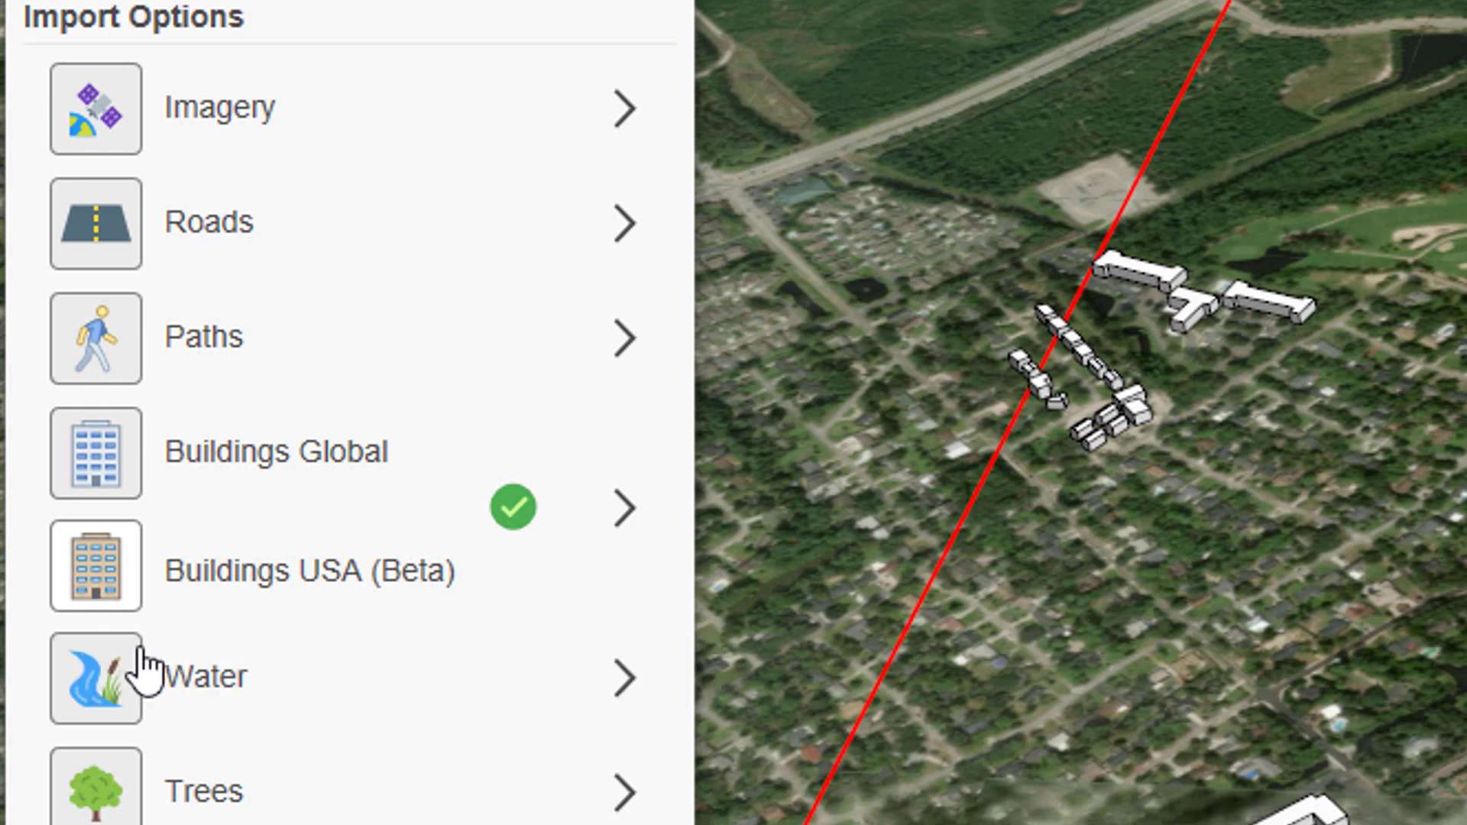
left_click(123, 587)
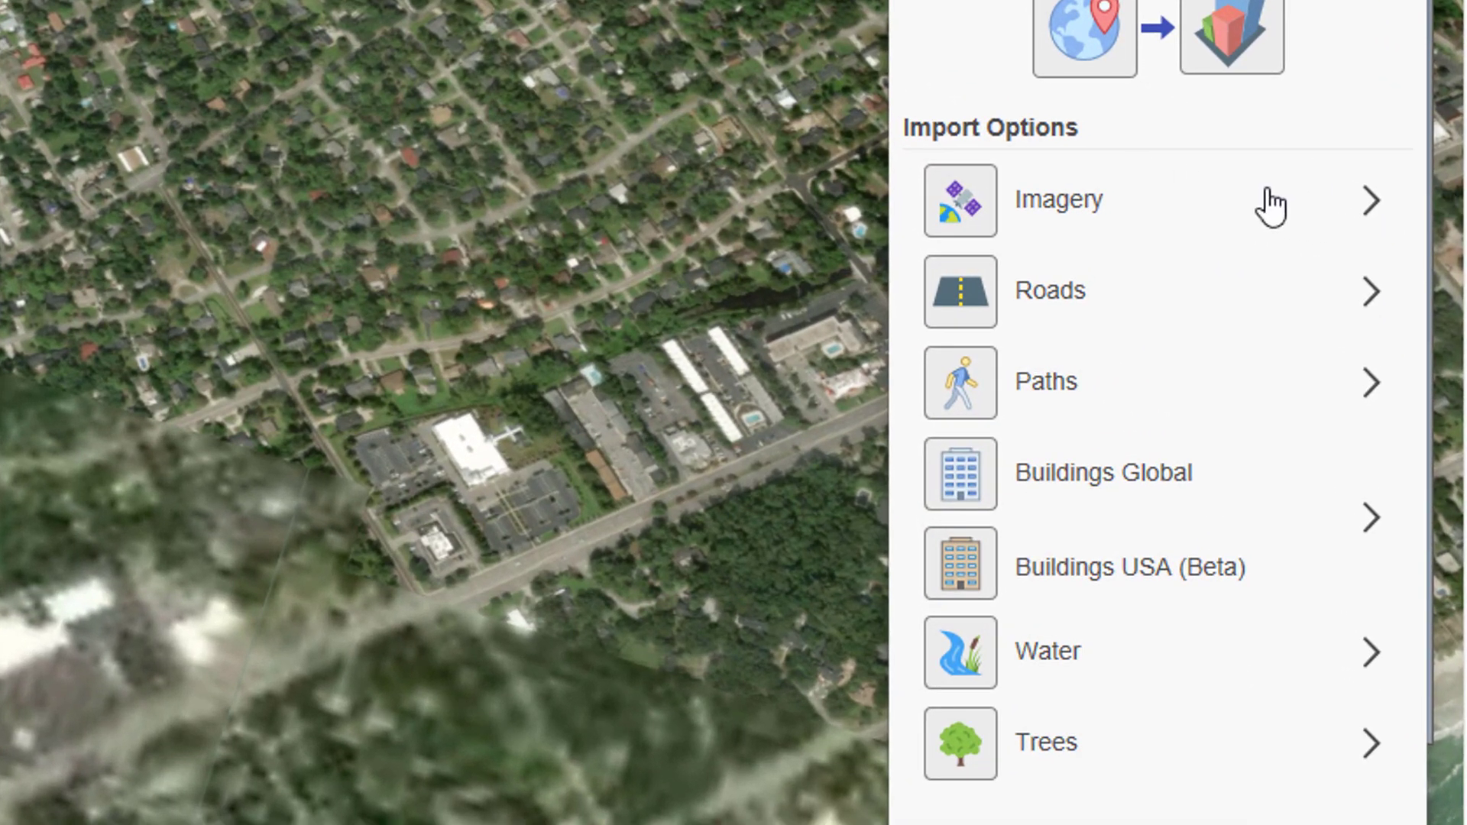
Set Imagery to DigitalGlobe Premium at Max zoom and capture the outlined Myrtle Beach area.
left_click(1352, 203)
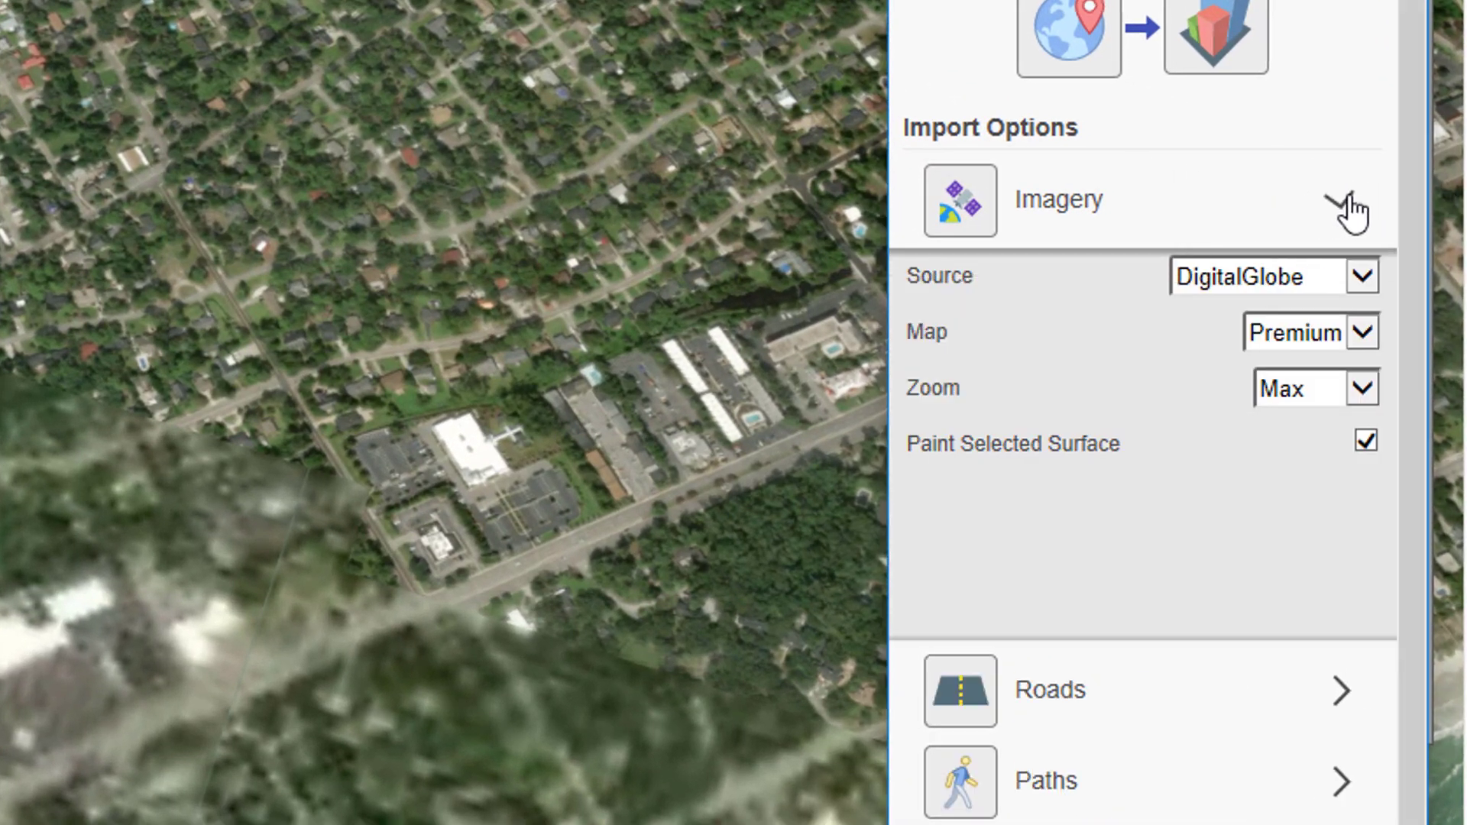
left_click(1376, 340)
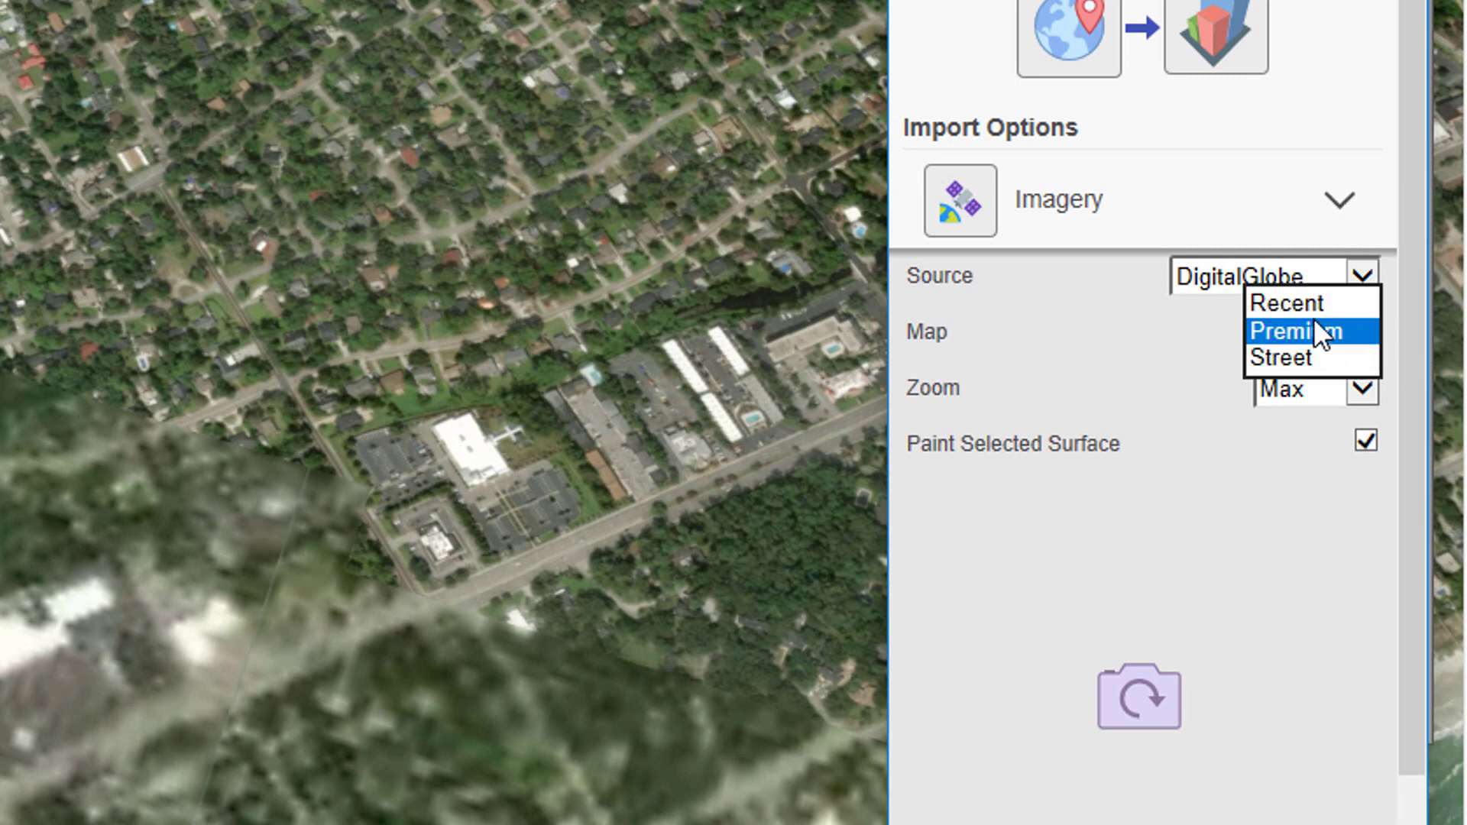
left_click(1314, 331)
left_click(1366, 333)
left_click(1291, 303)
left_click(1372, 336)
left_click(1259, 356)
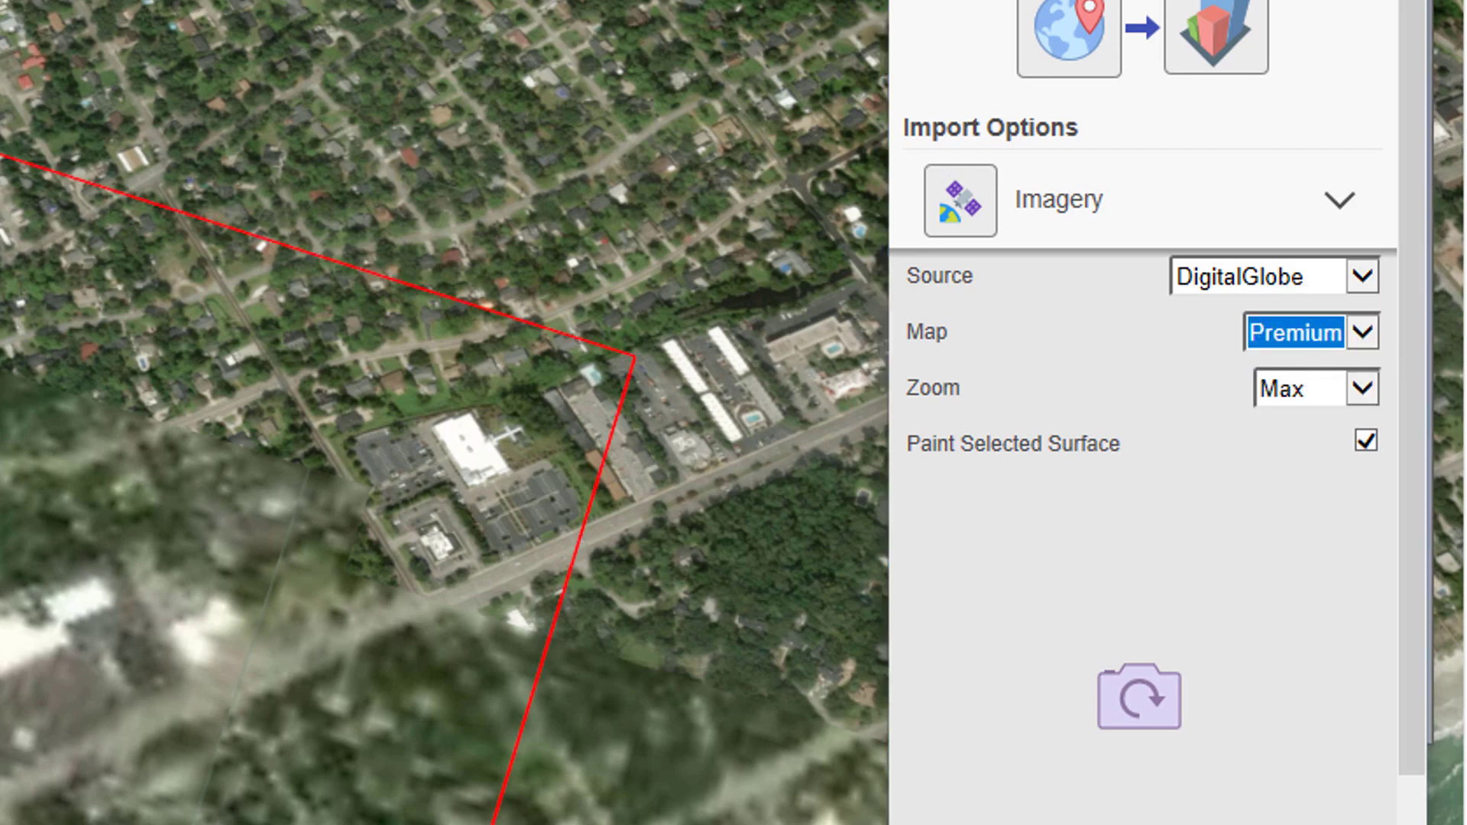
left_click(985, 210)
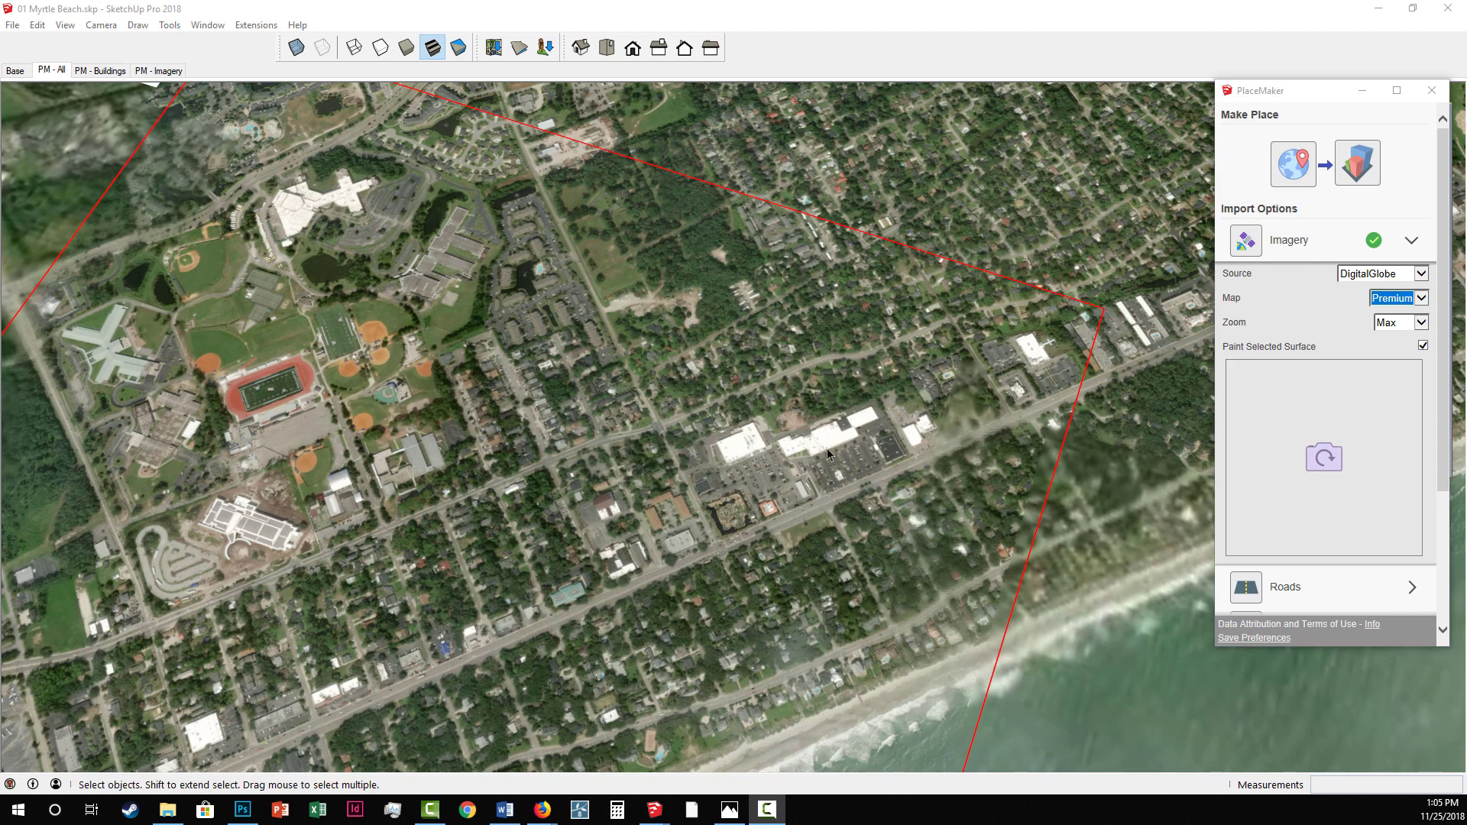
scroll(621, 393, "up", 3)
scroll(621, 393, "up", 2)
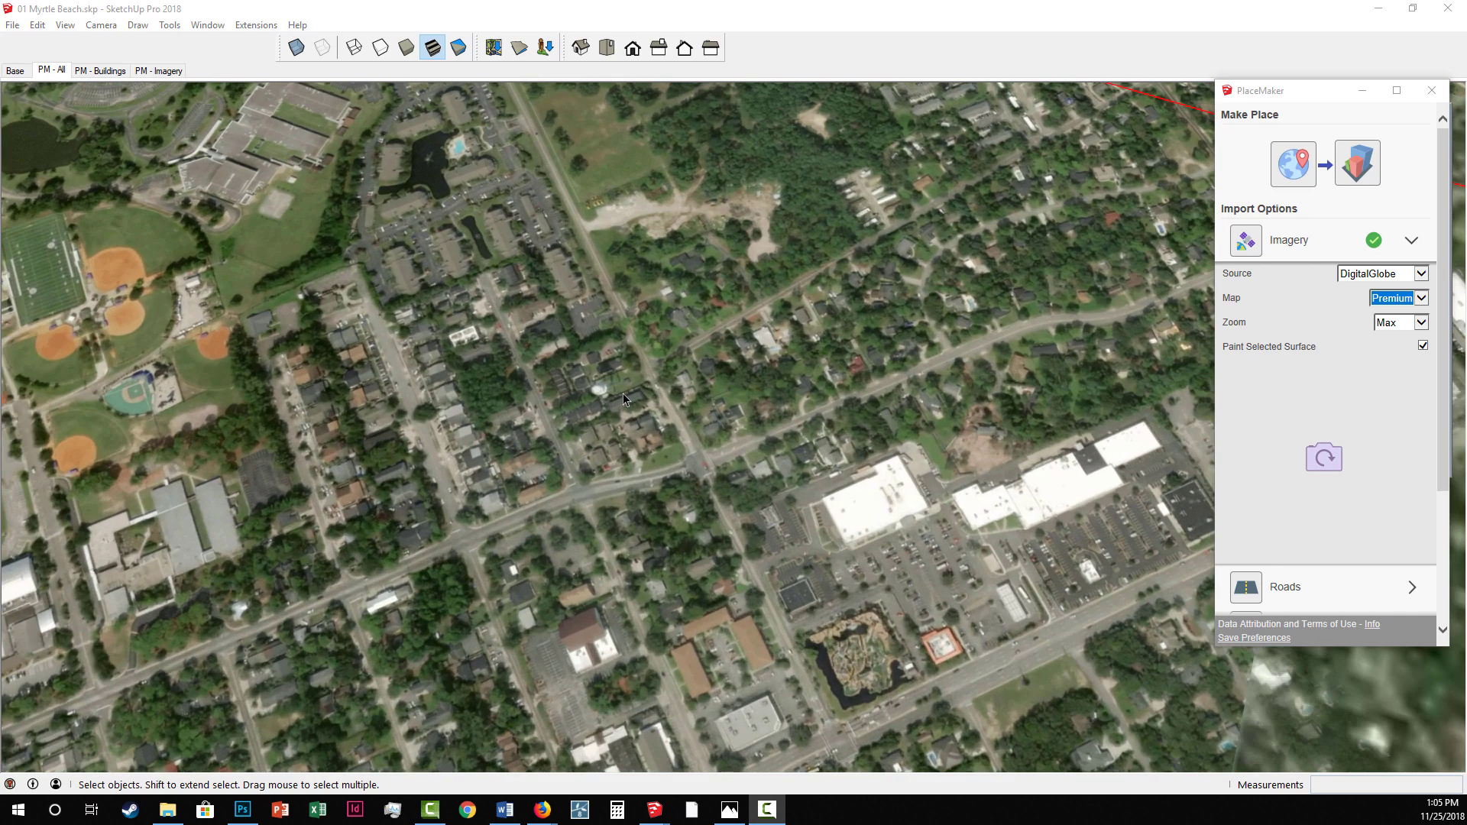
scroll(622, 393, "down", 4)
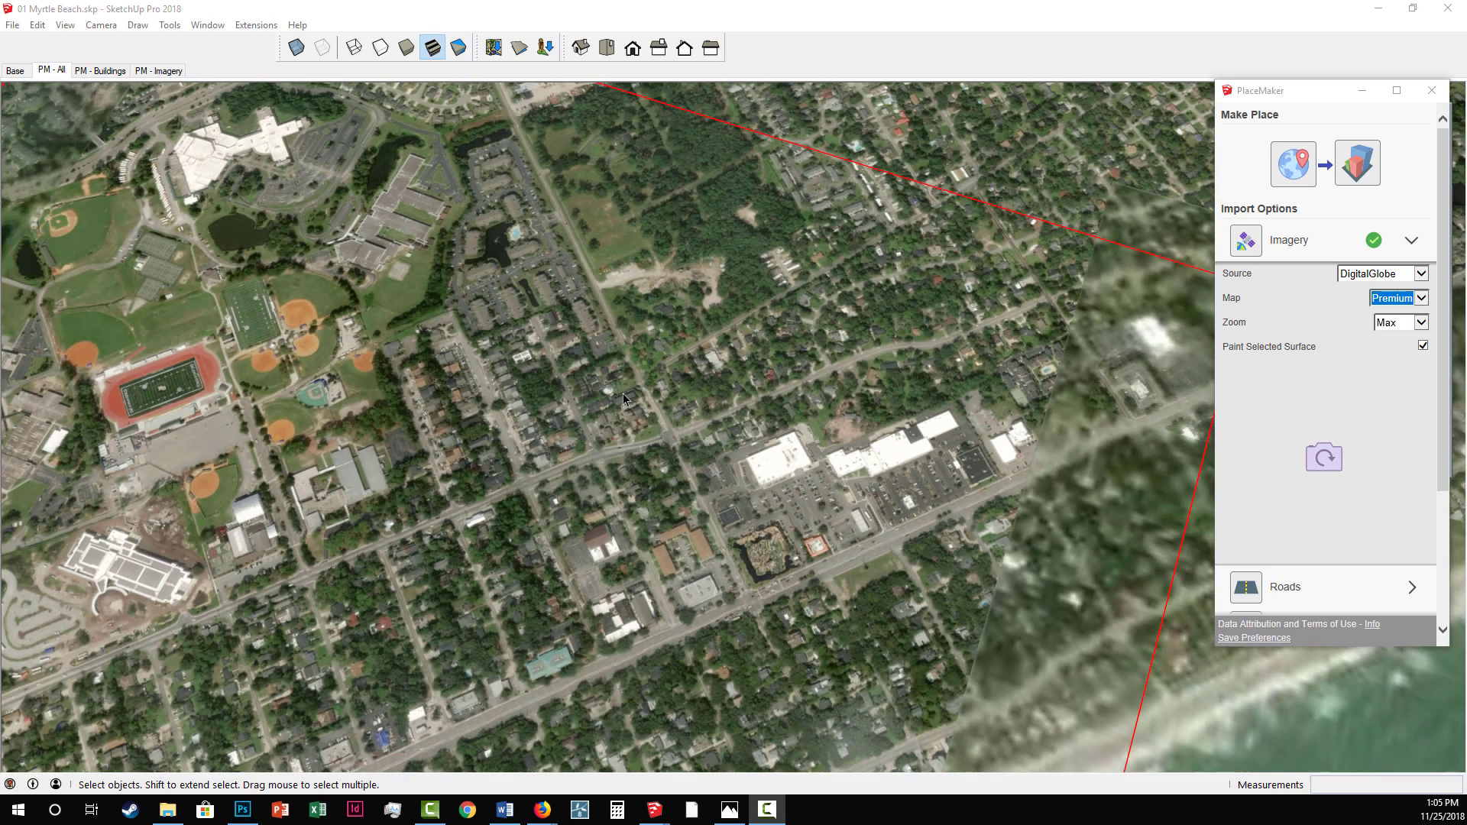
scroll(775, 387, "down", 5)
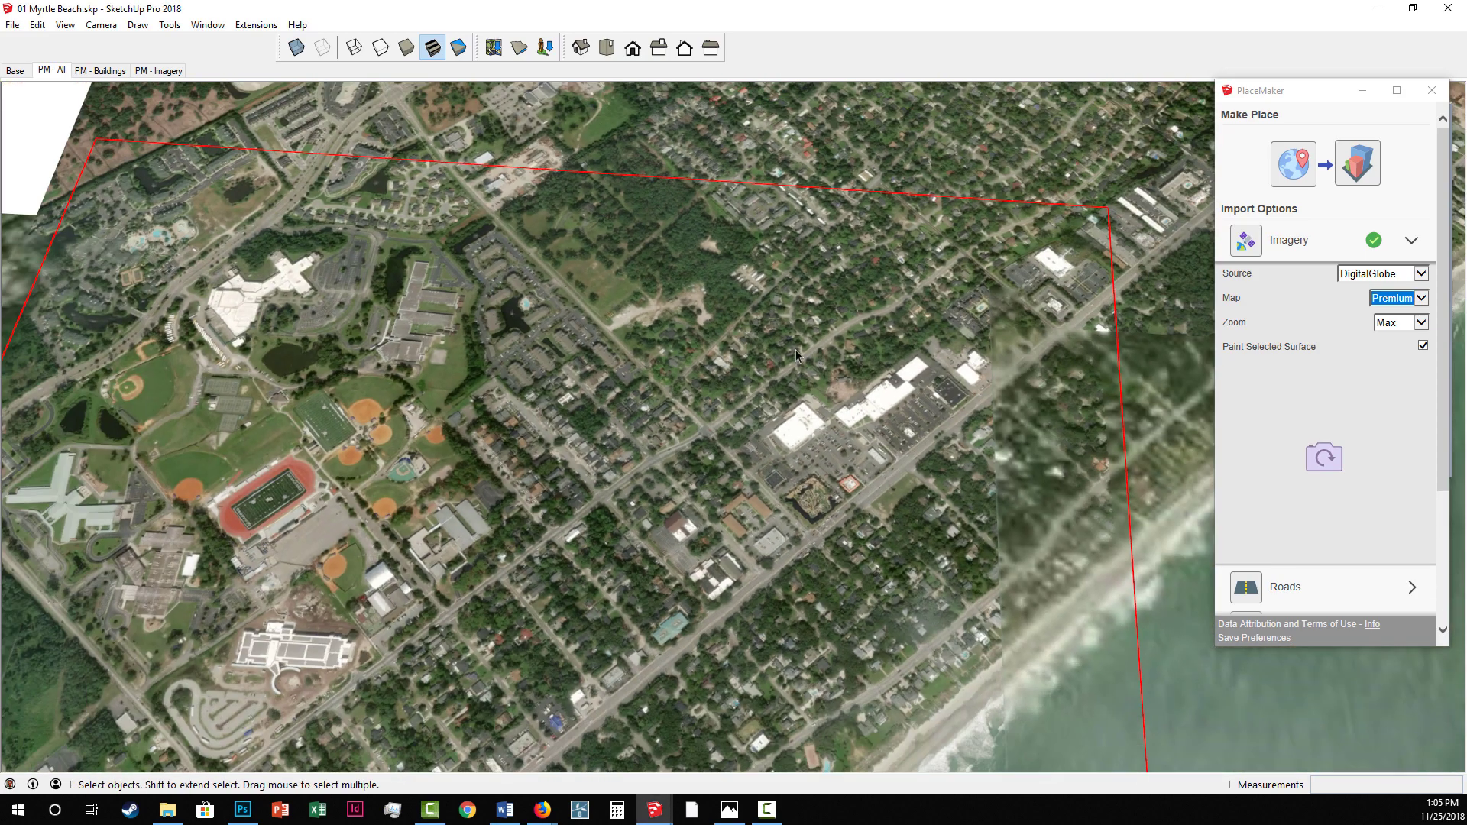
scroll(787, 382, "down", 2)
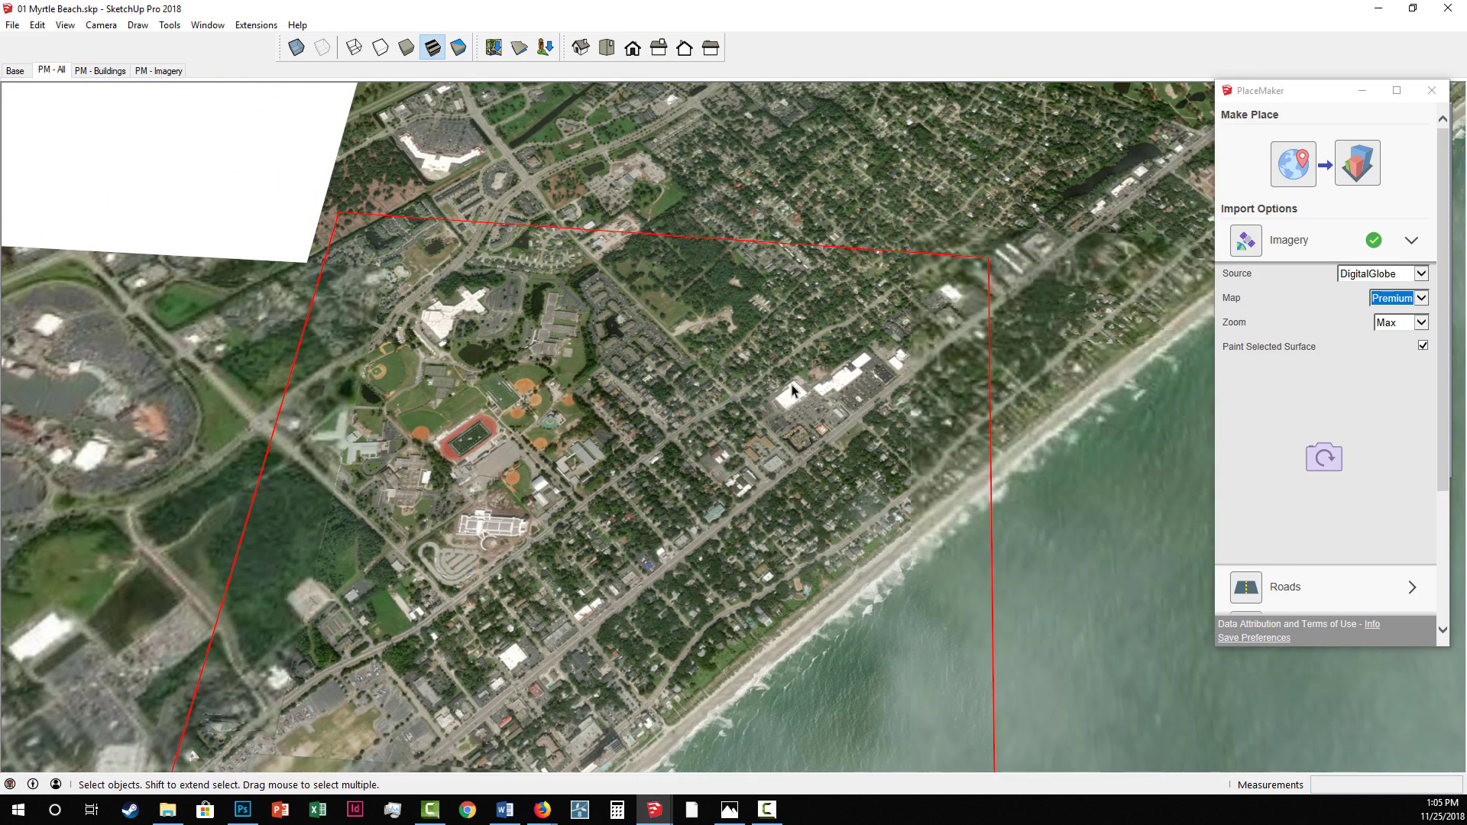
scroll(792, 391, "down", 1)
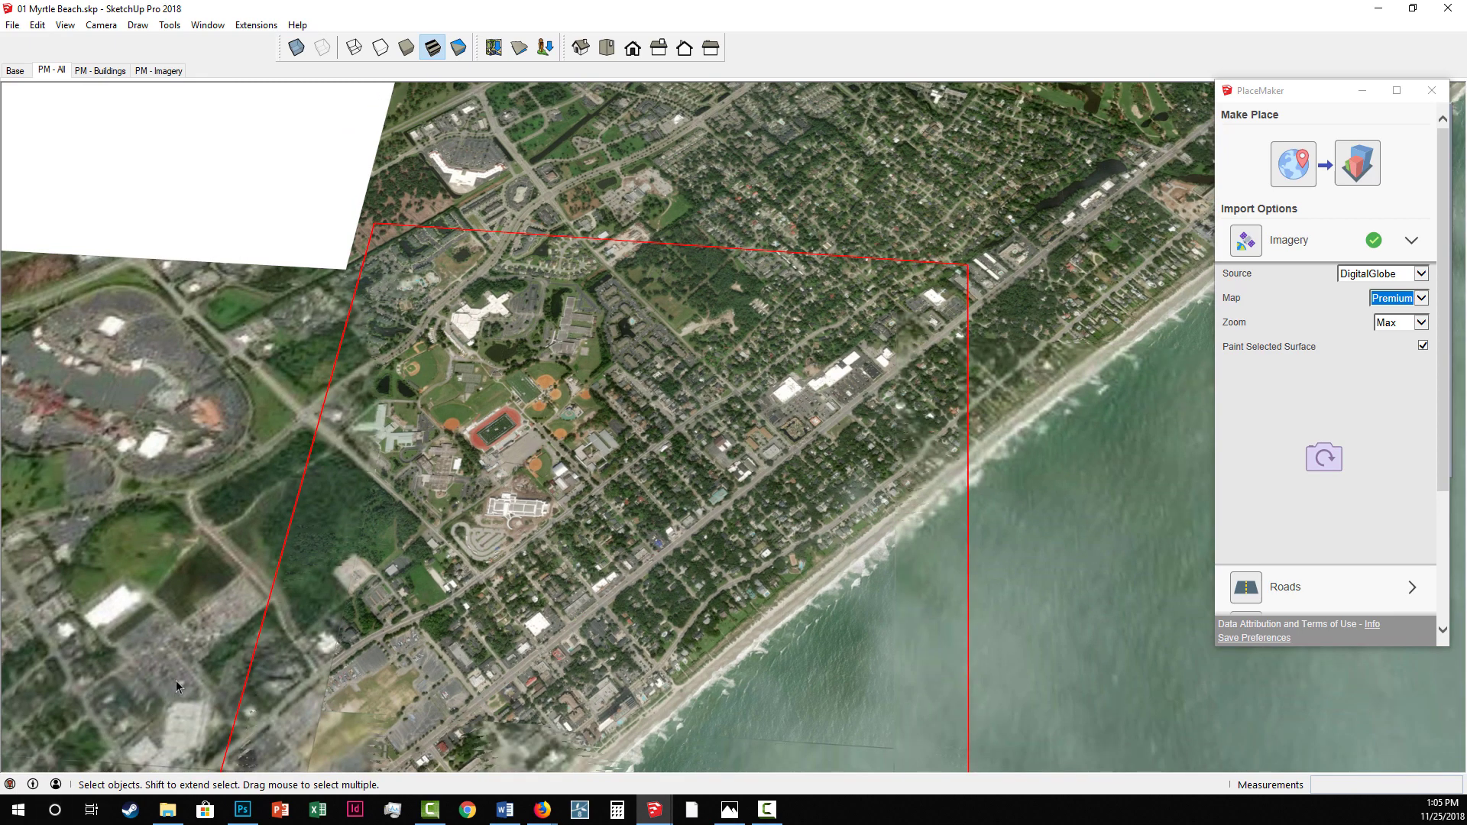
scroll(226, 672, "up", 6)
scroll(226, 672, "down", 5)
scroll(190, 566, "up", 6)
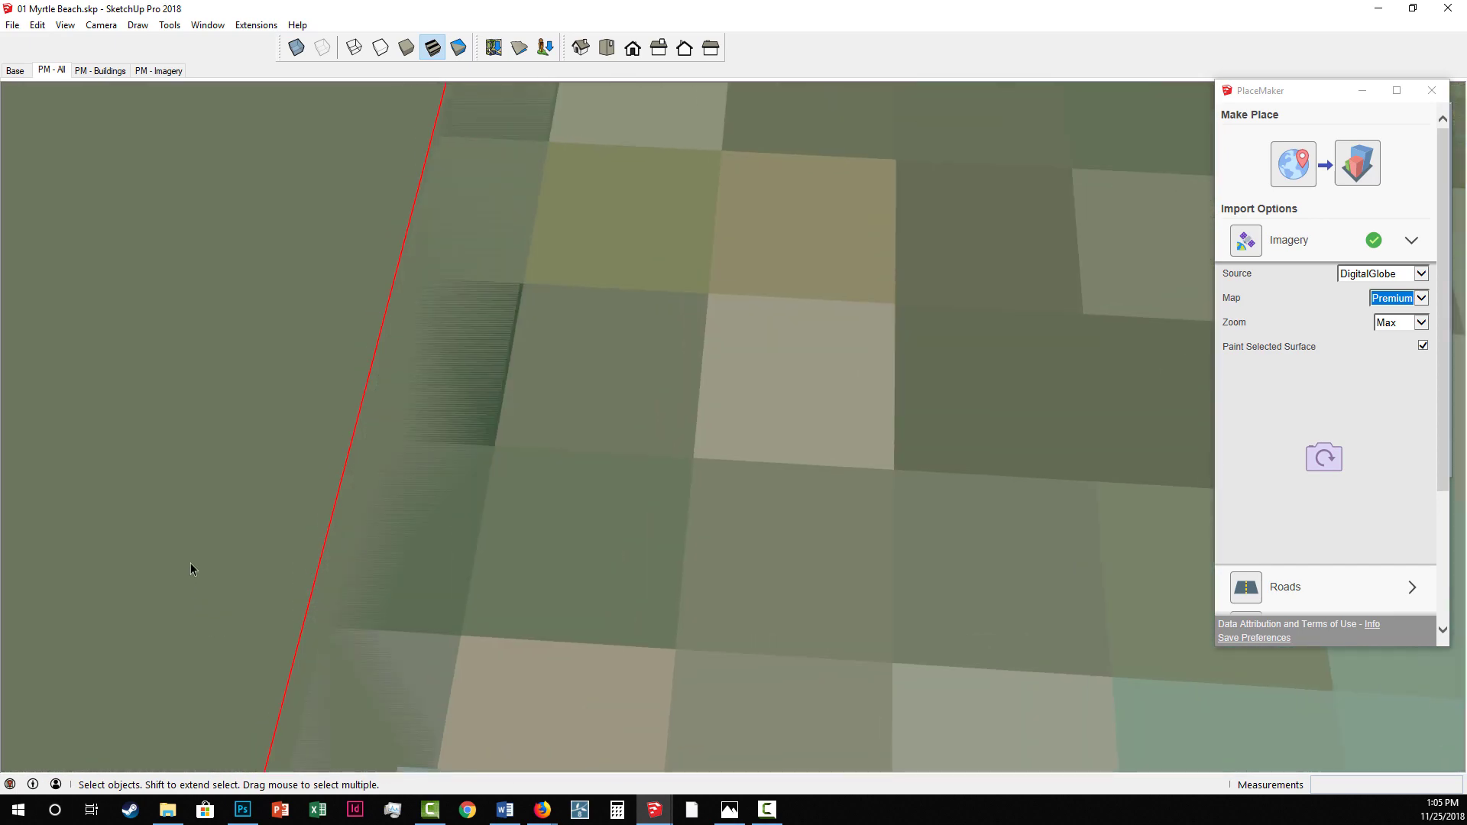
scroll(191, 566, "down", 6)
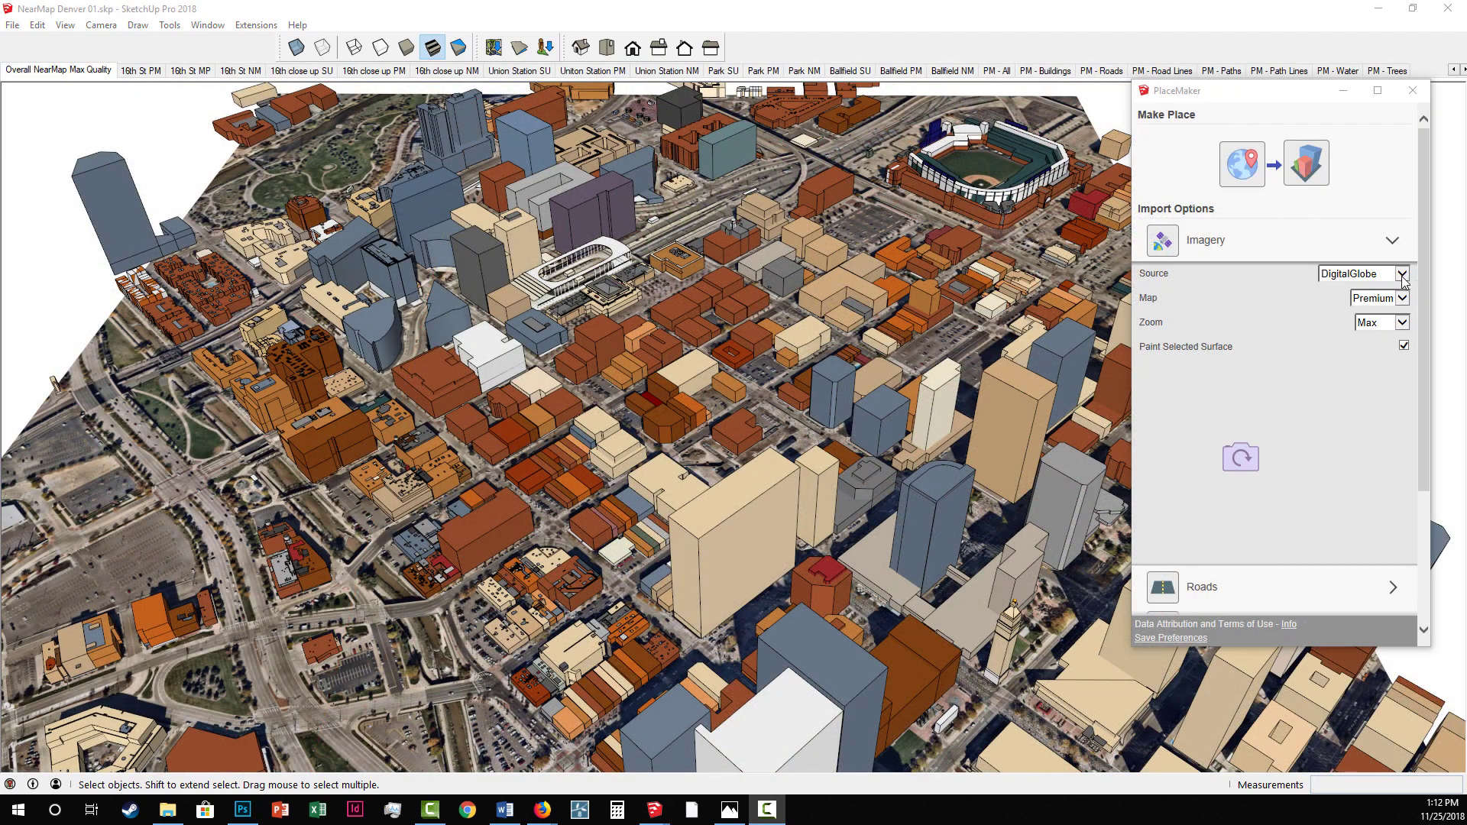
Switch the imagery source to Nearmap (USA) and hide the 3D buildings.
left_click(1402, 274)
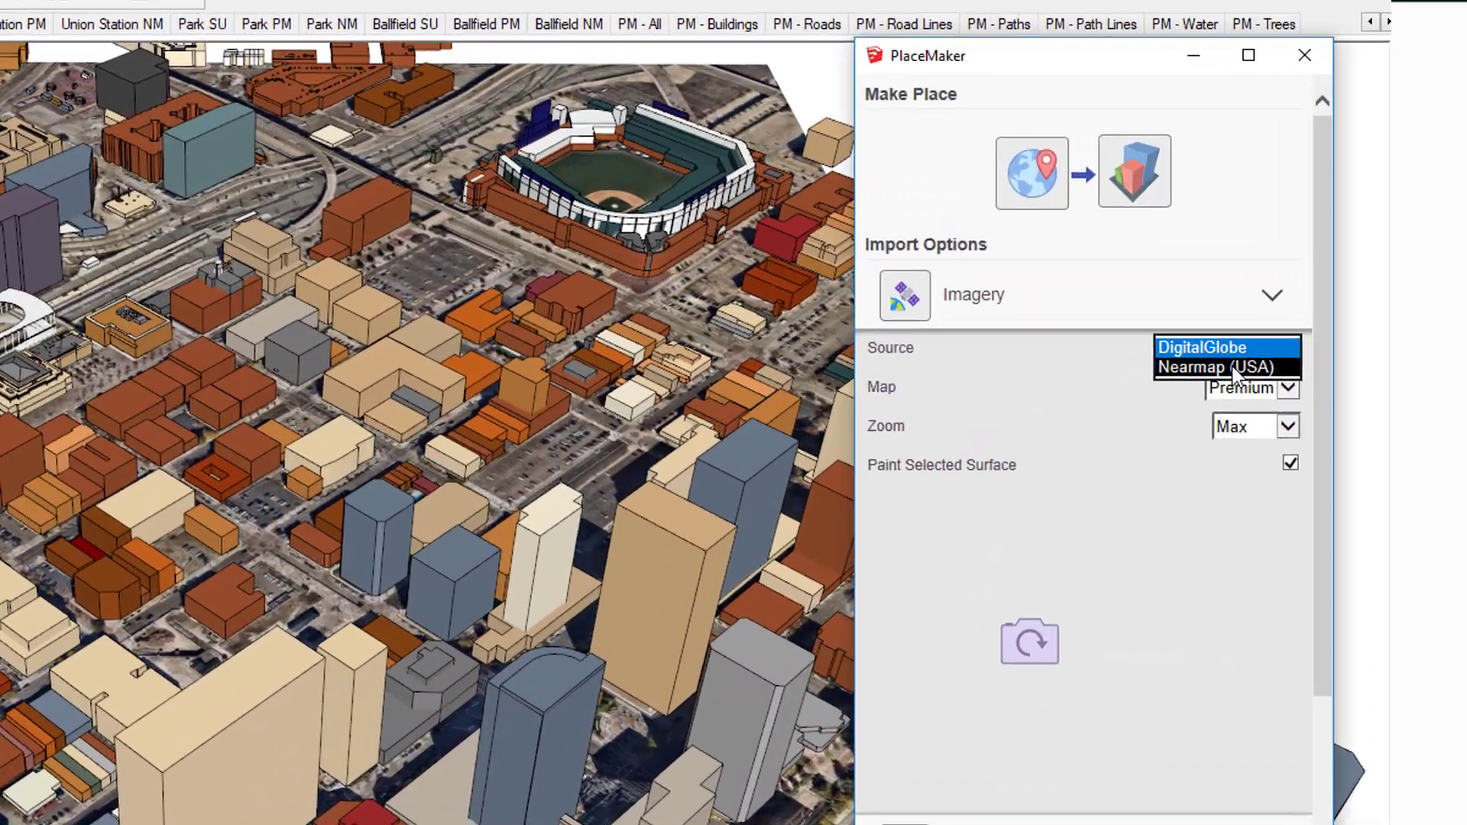
left_click(1222, 367)
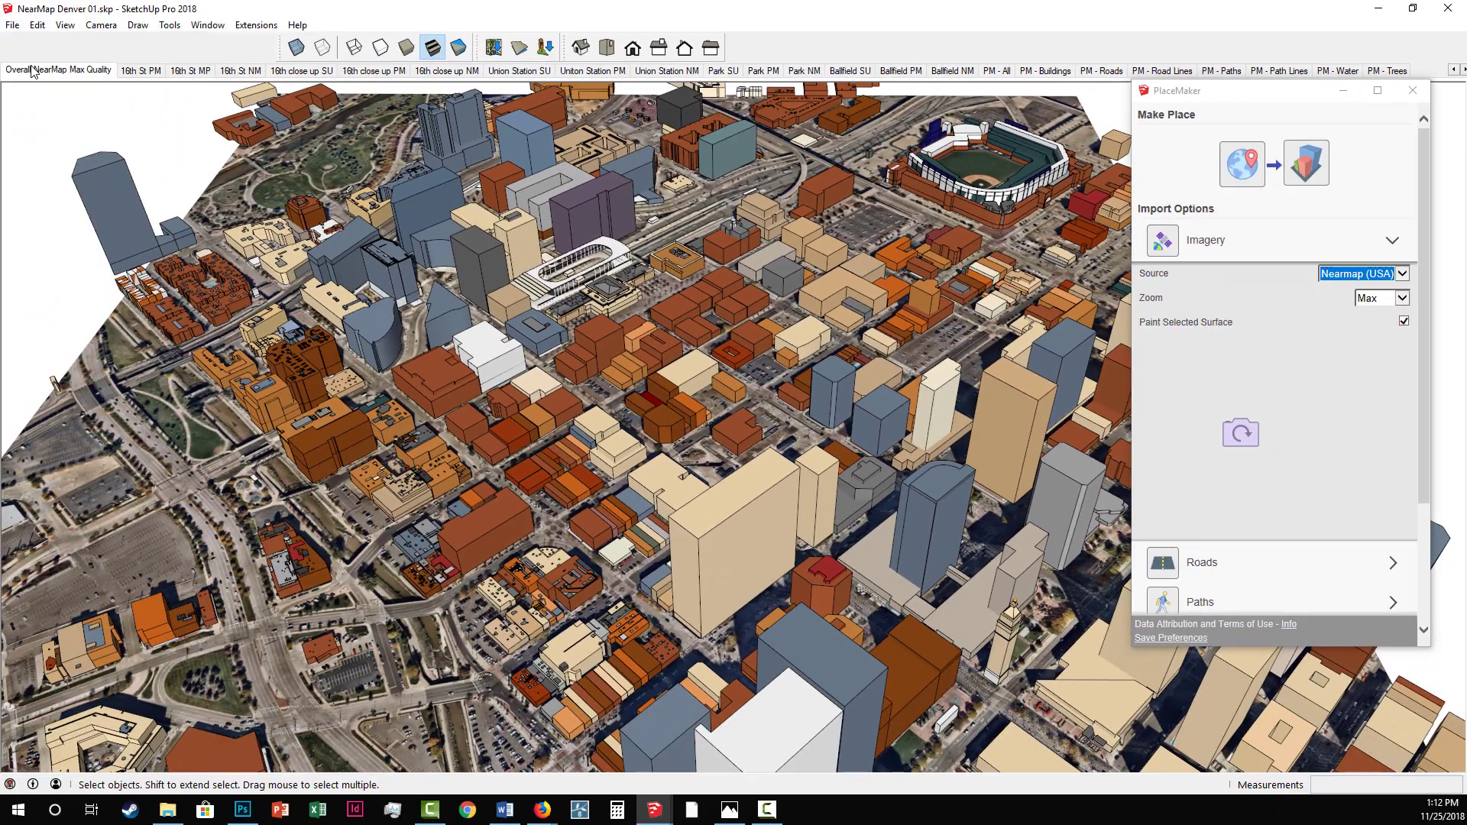
left_click(32, 71)
Zoom and orbit to a top-down view along the Union Station tracks, then tilt the city view downward.
scroll(688, 471, "down", 6)
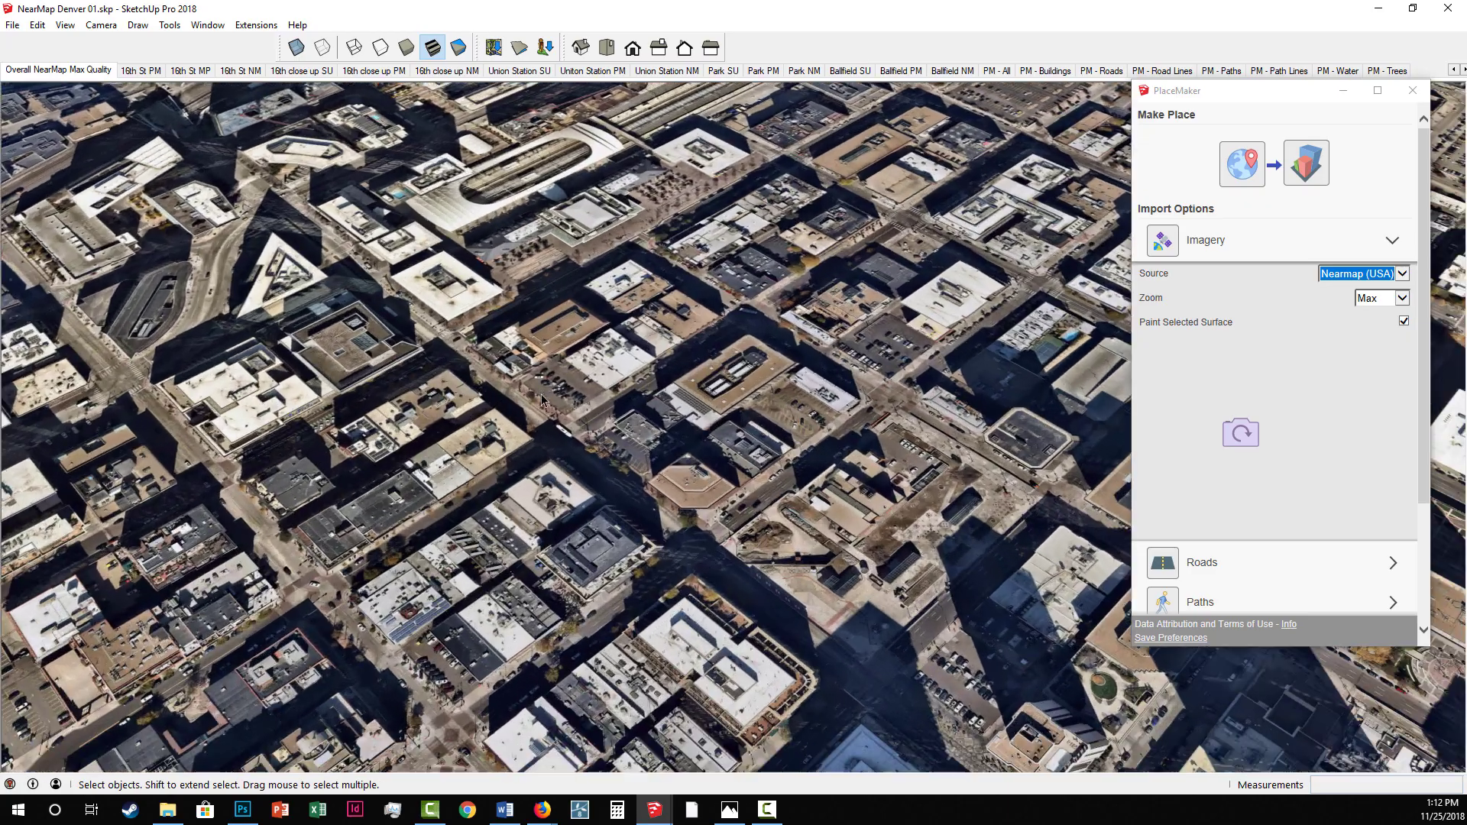
scroll(543, 398, "up", 5)
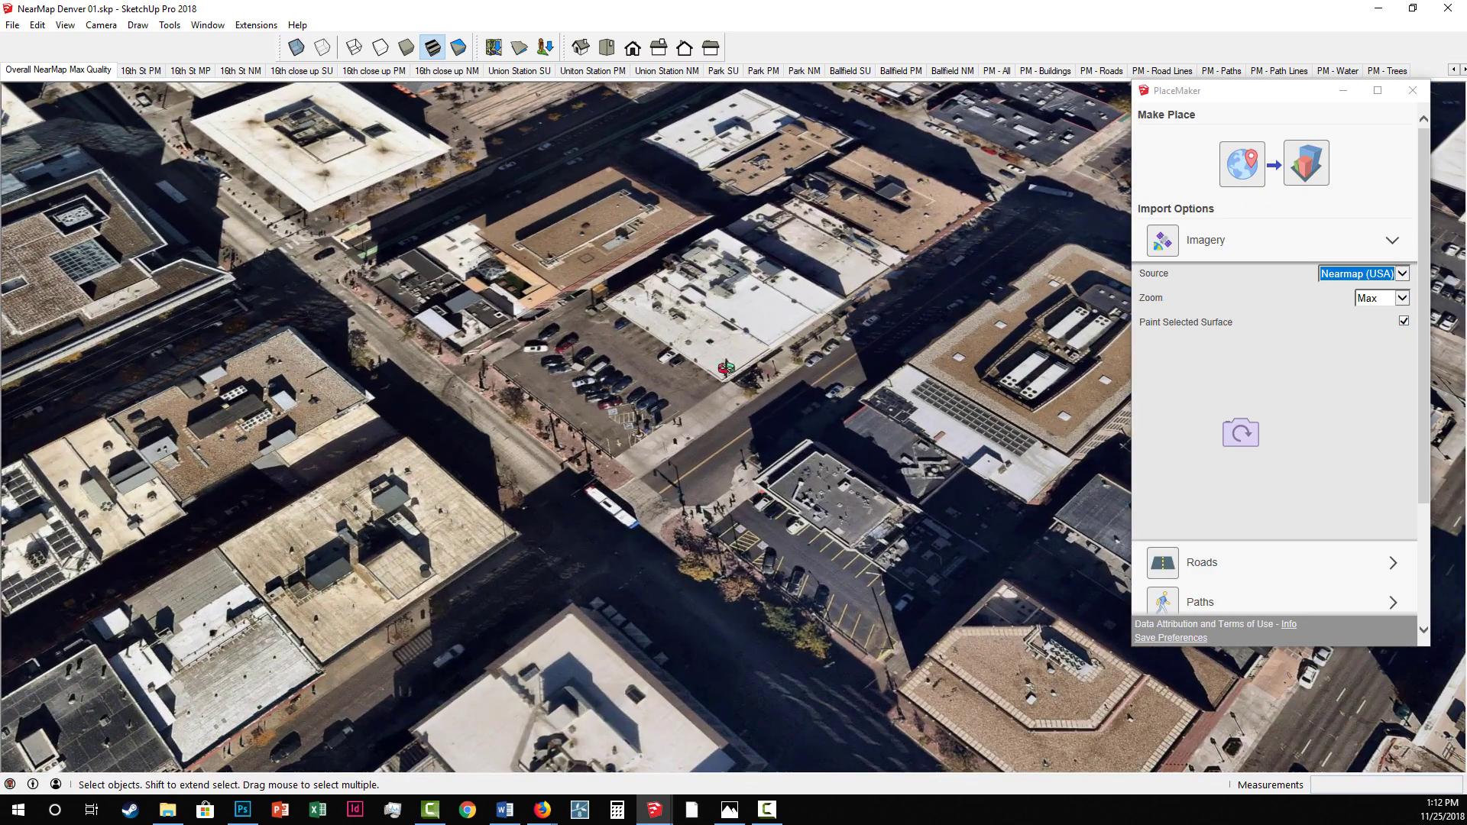
mouse_move(725, 368)
middle_mouse_down()
mouse_move(698, 465)
mouse_move(557, 668)
middle_mouse_up()
middle_click_drag(670, 313, 330, 462, "shift")
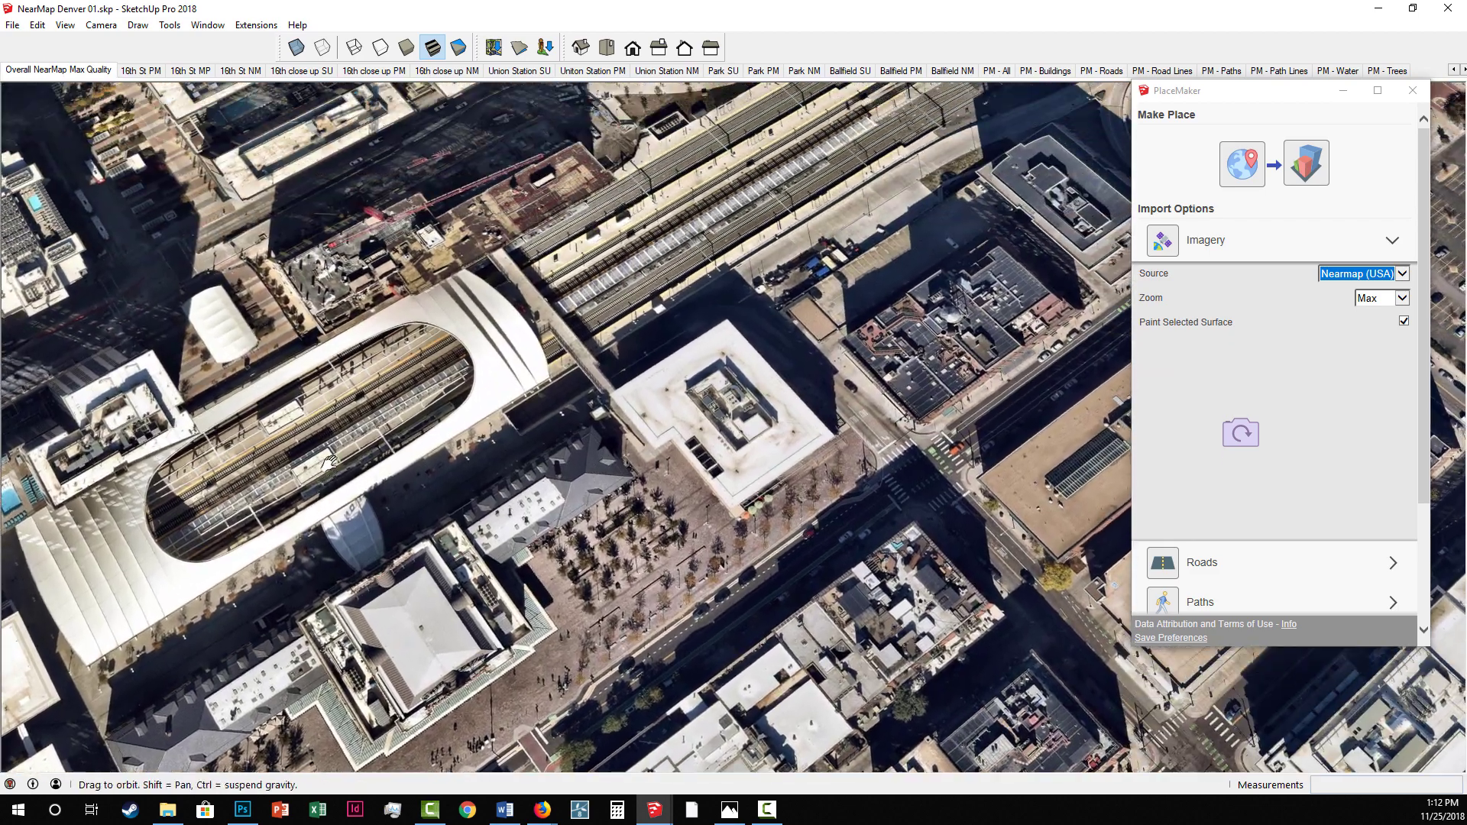
scroll(405, 390, "up", 3)
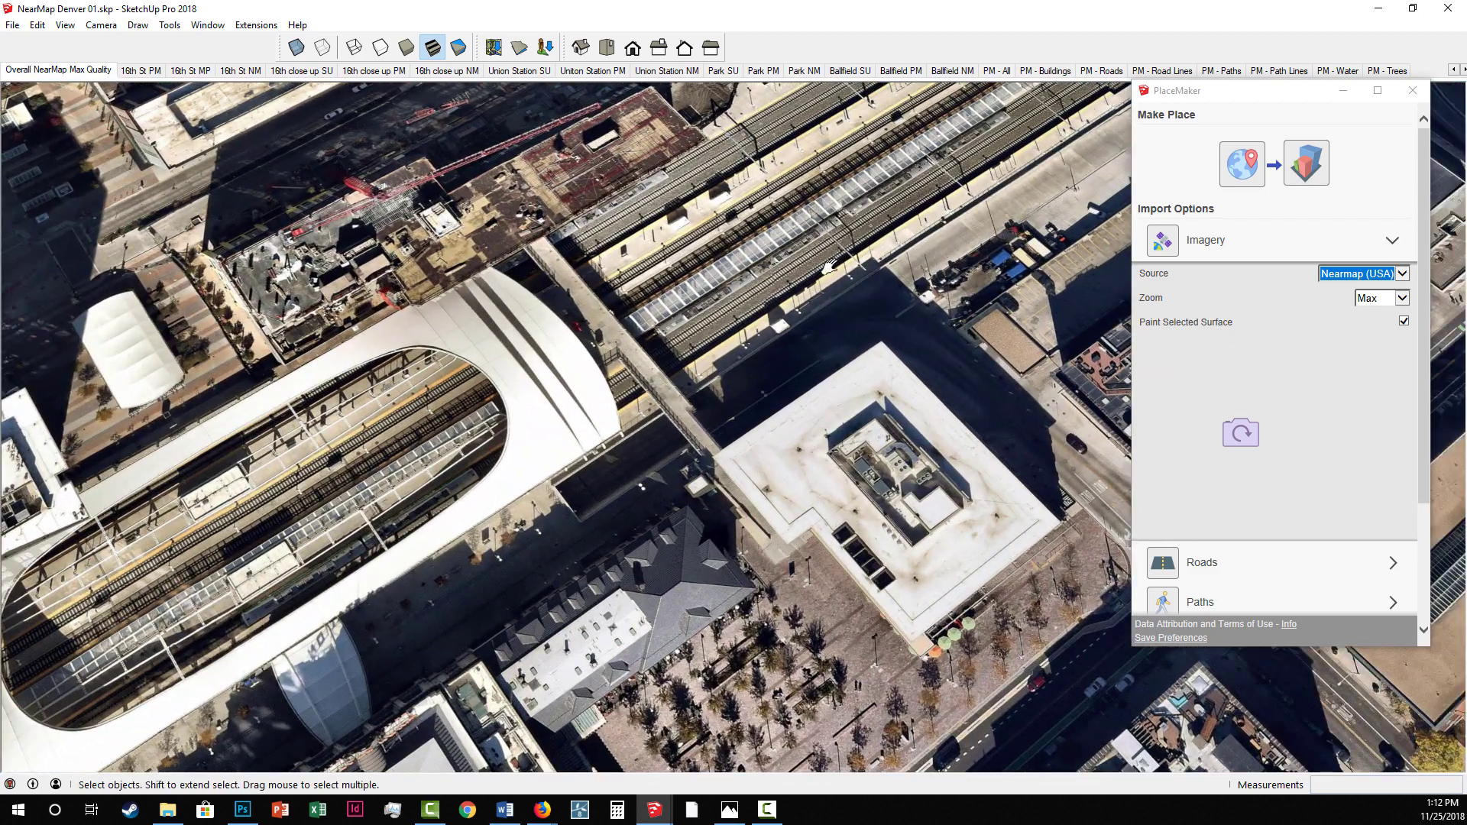
middle_click_drag(828, 268, 486, 337, "shift")
middle_click_drag(483, 258, 550, 603, "shift")
middle_click_drag(626, 275, 639, 372, "shift")
scroll(639, 372, "up", 5)
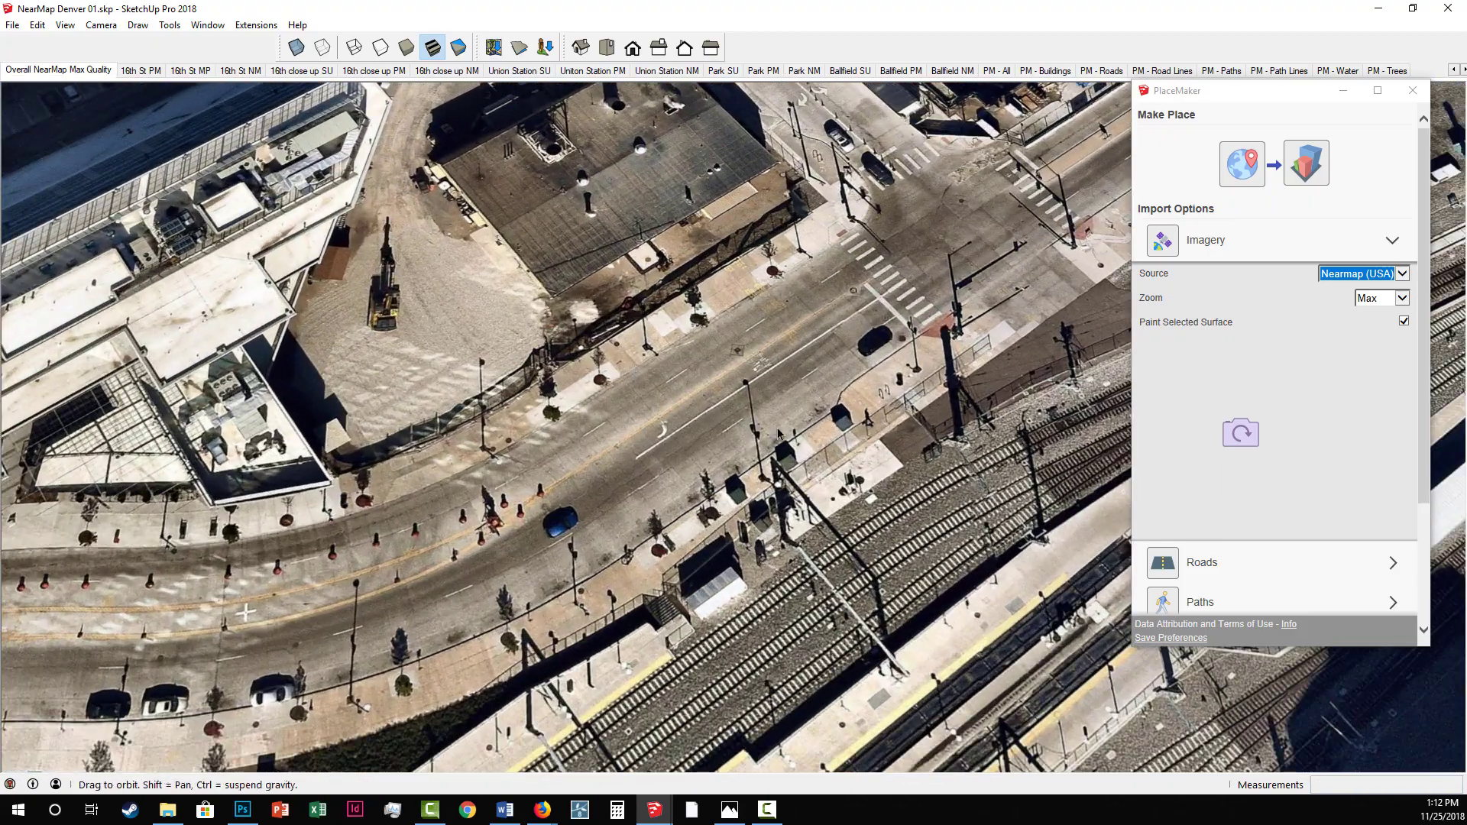
mouse_move(779, 433)
middle_mouse_down()
mouse_move(553, 433)
mouse_move(940, 412)
mouse_move(819, 426)
mouse_move(810, 351)
middle_mouse_up()
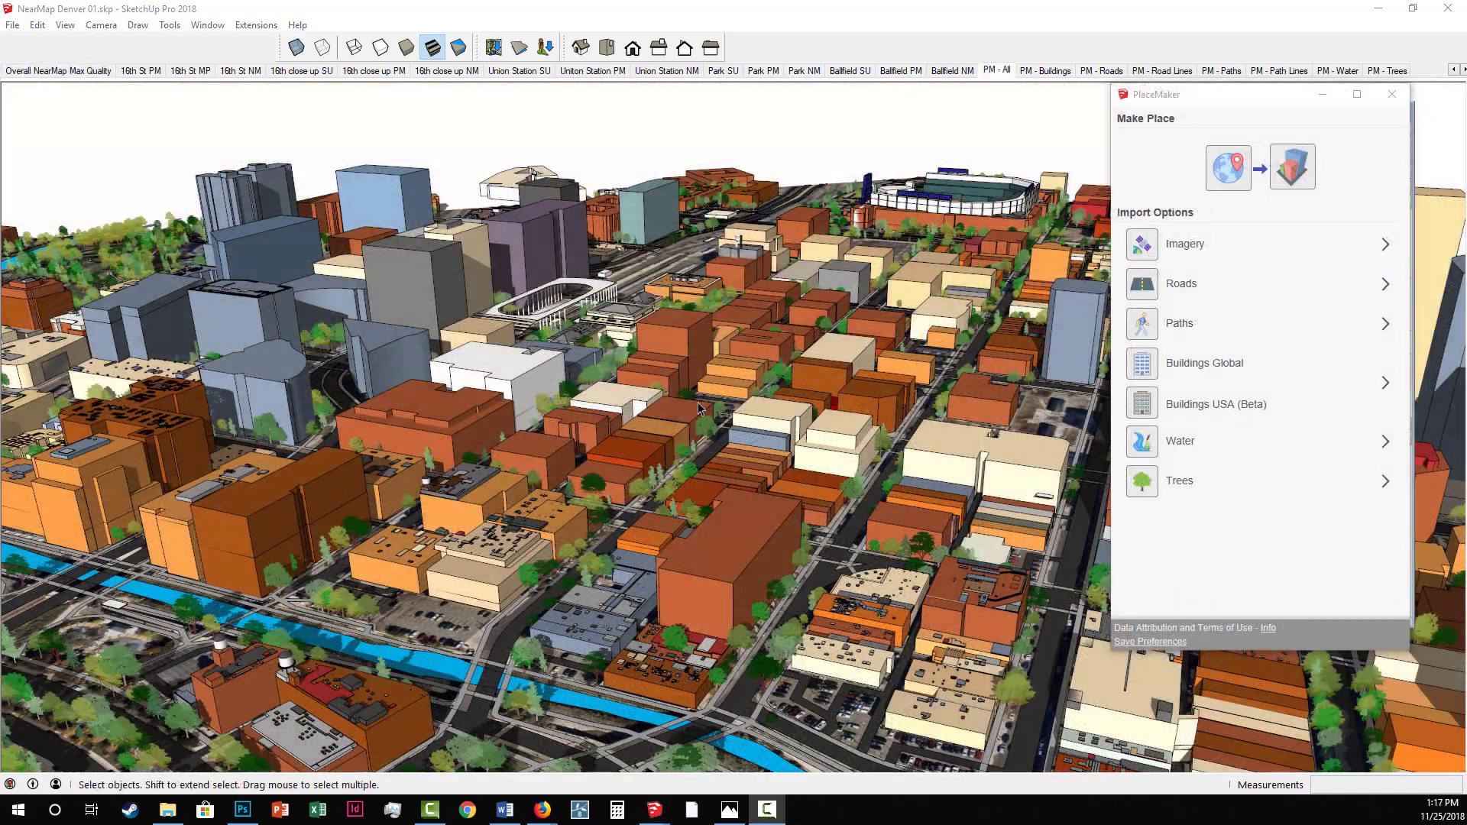
middle_click_drag(697, 408, 734, 458)
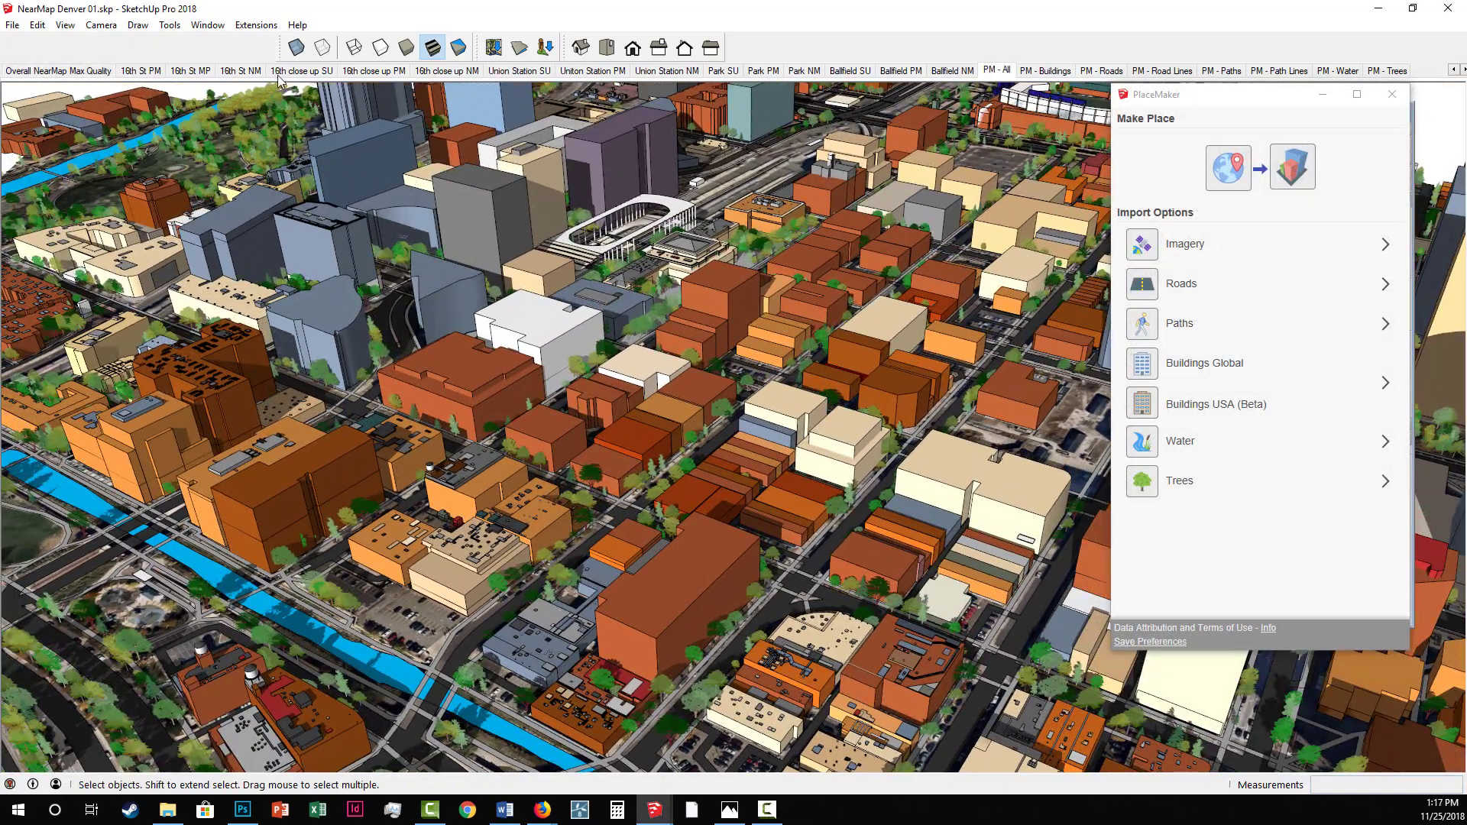
left_click(257, 25)
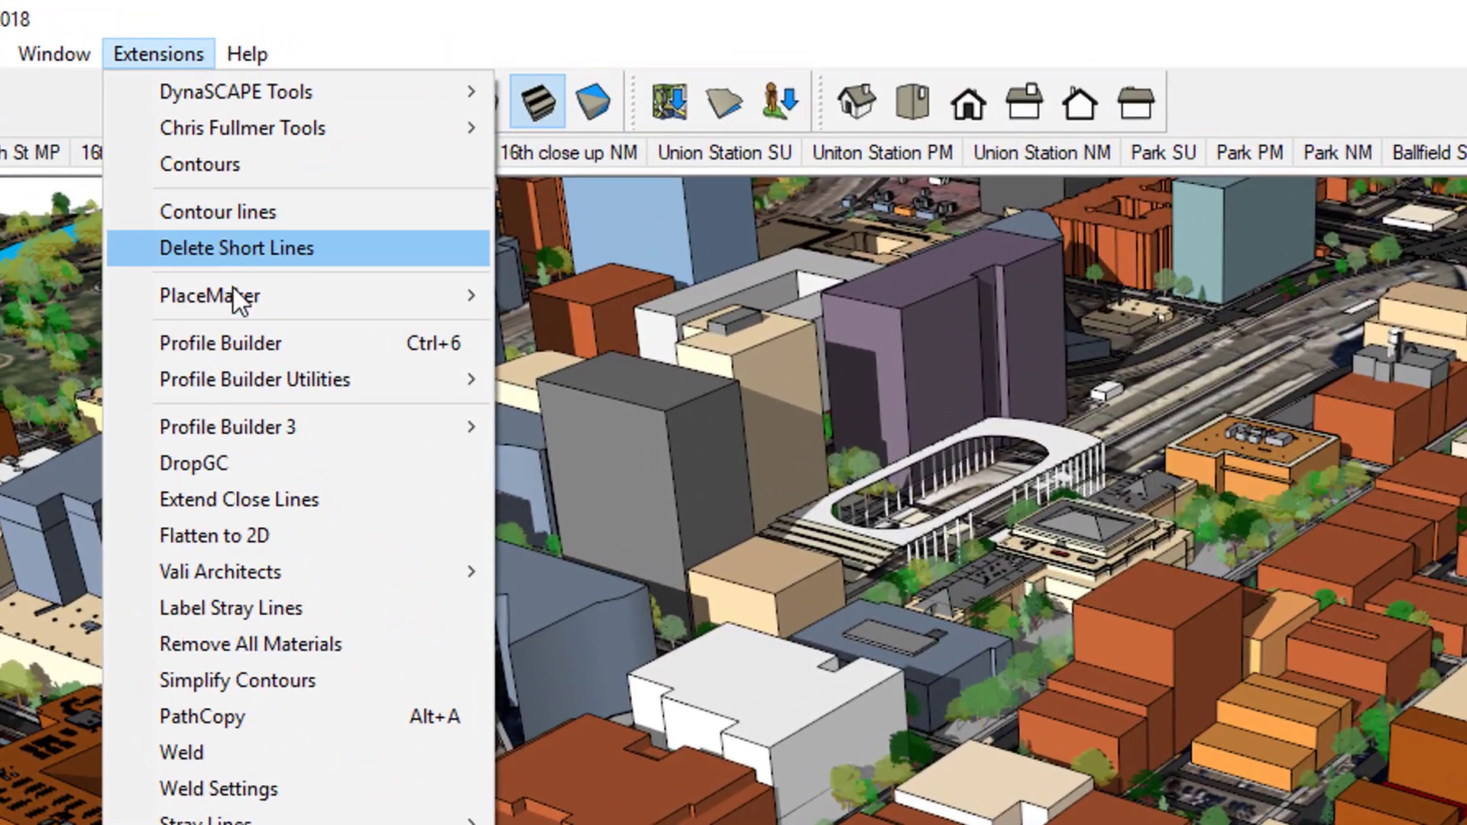
mouse_move(236, 296)
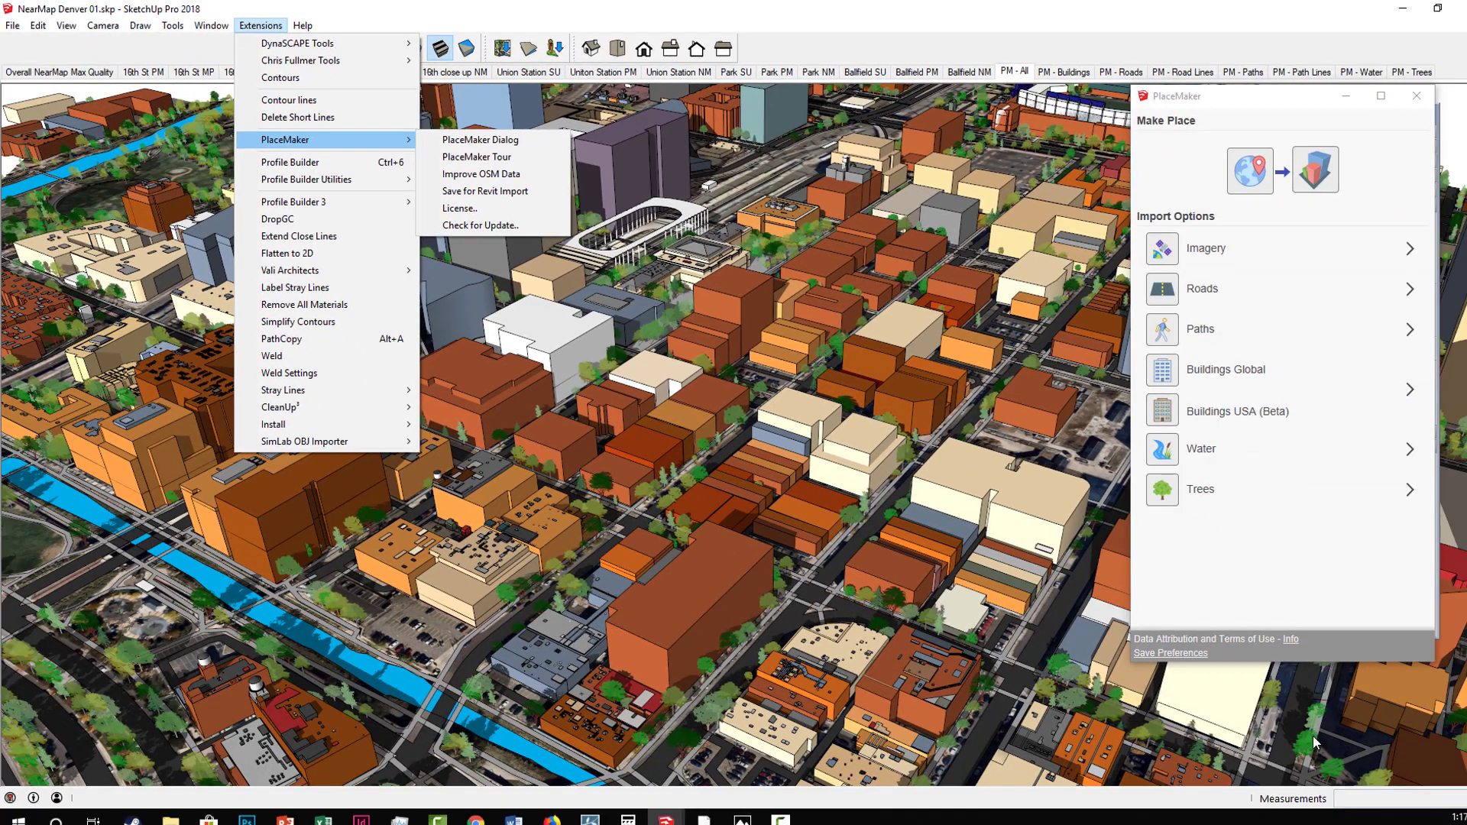
Close the extensions list, then orbit the Denver model leftward and zoom in around the stadium.
left_click(892, 23)
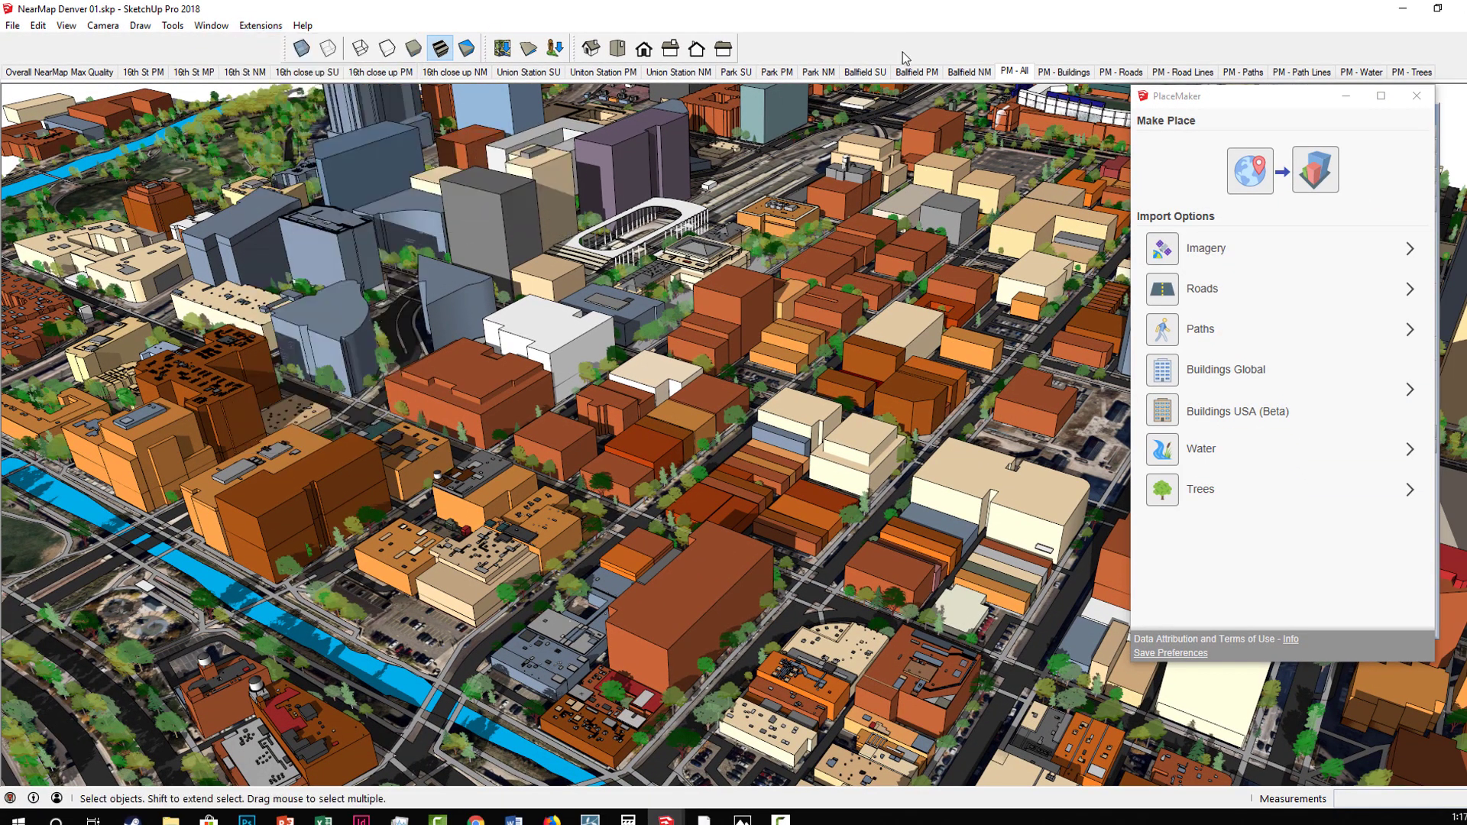
middle_click_drag(873, 532, 745, 510)
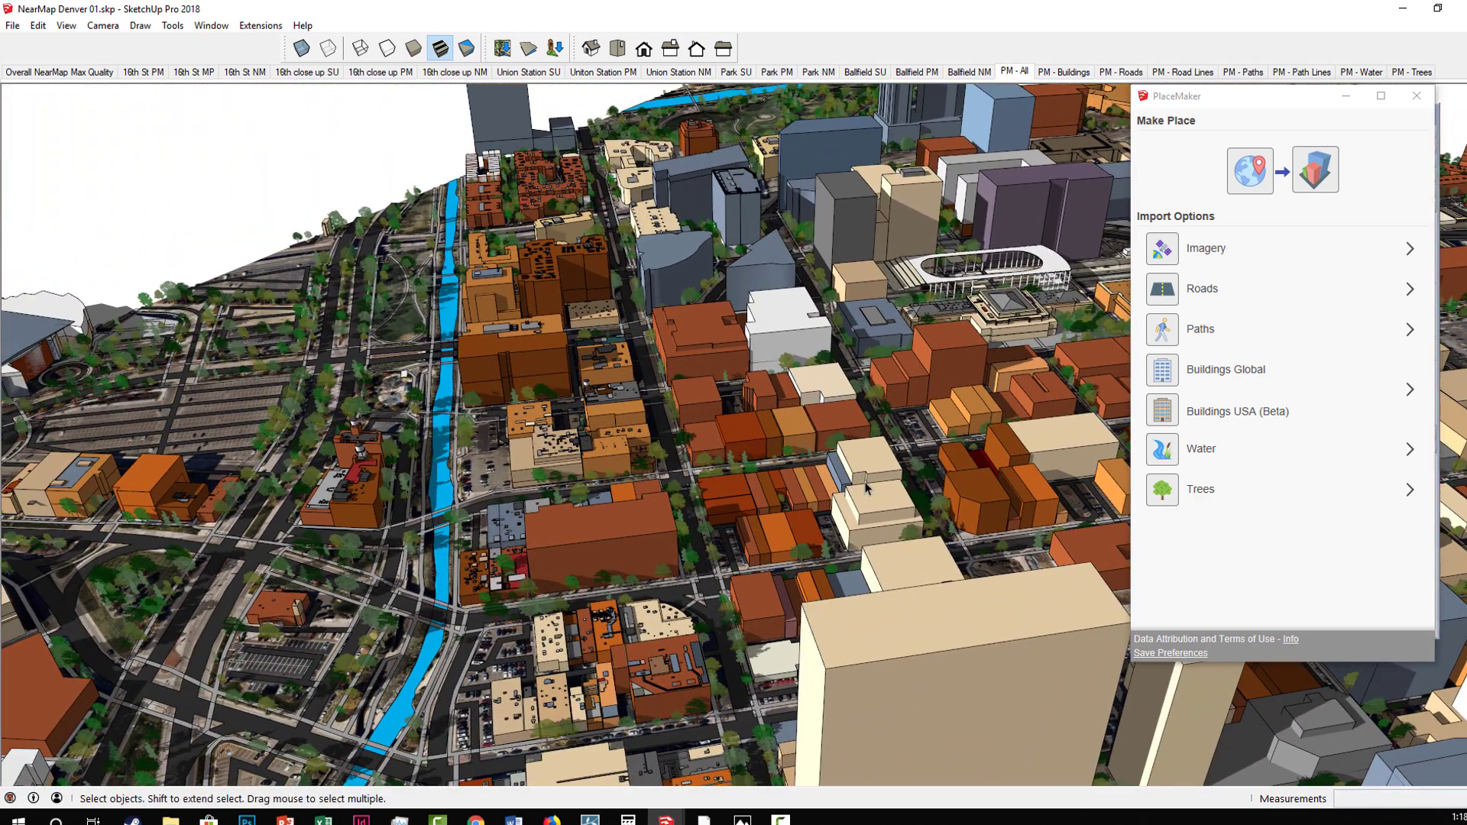
middle_click_drag(923, 468, 825, 493)
middle_click_drag(1024, 452, 664, 470)
scroll(869, 393, "up", 2)
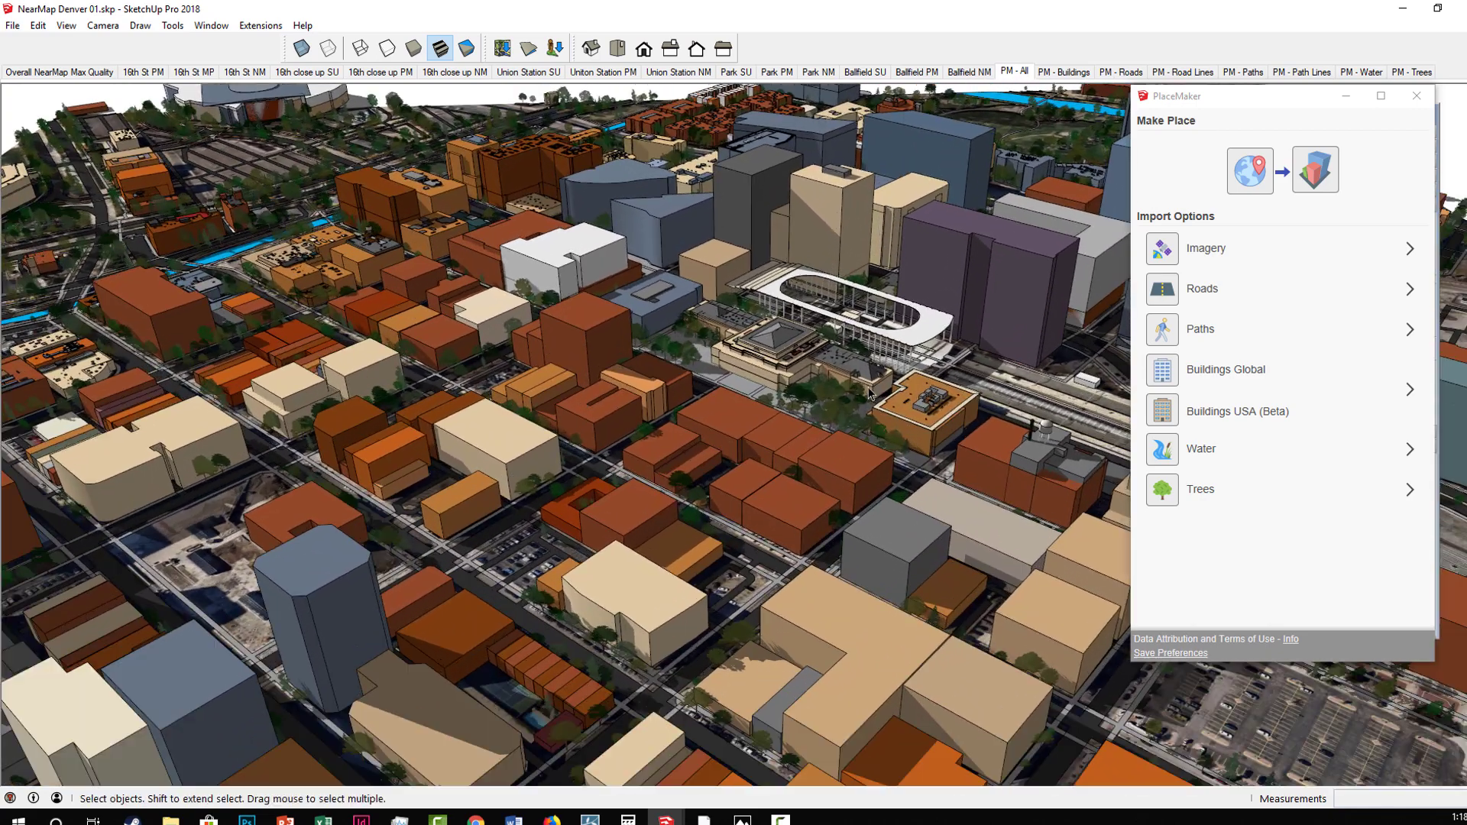
scroll(869, 394, "up", 2)
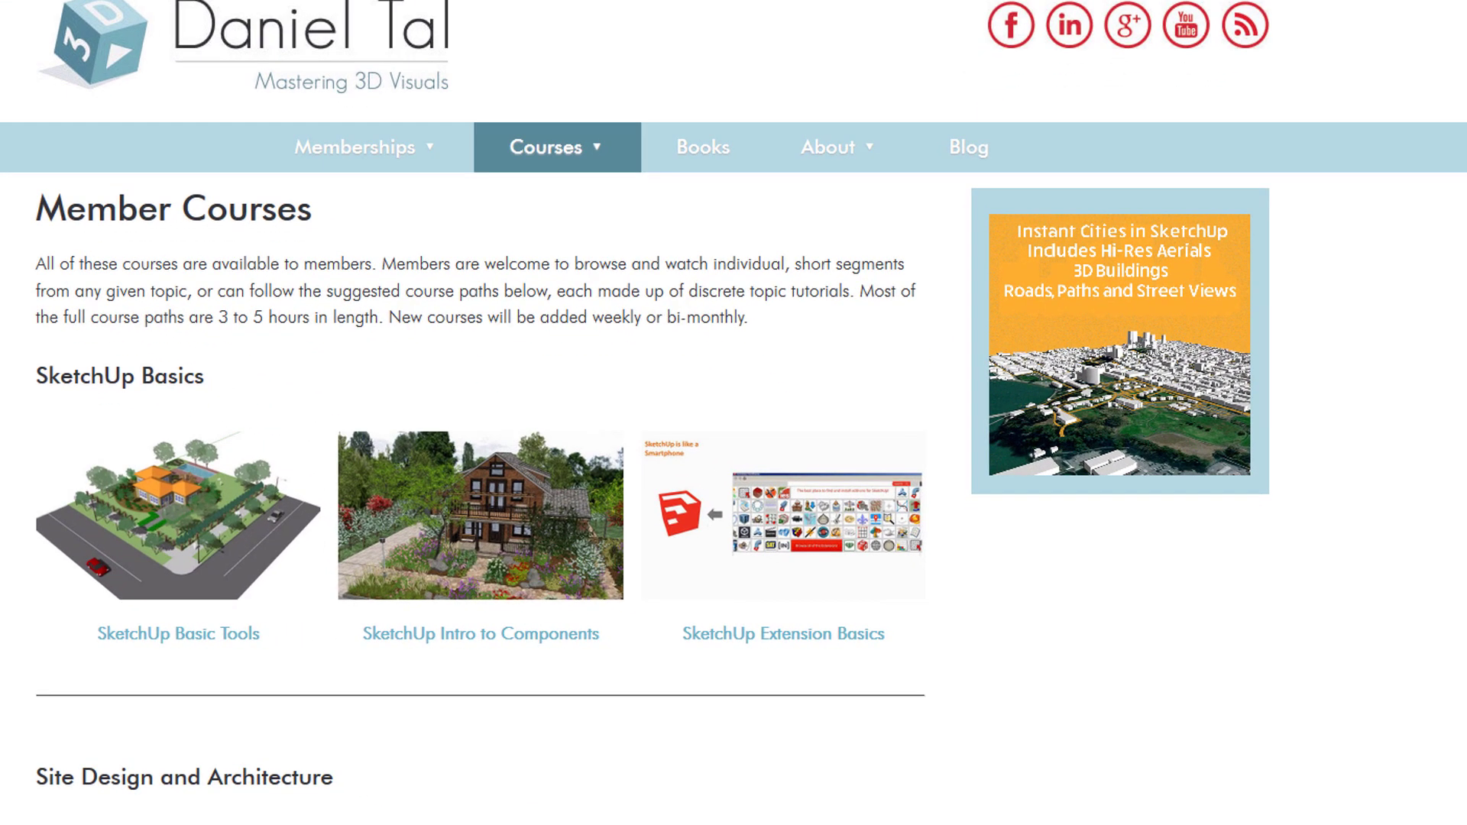
Scroll past SketchUp Basics and Site Design to the Terrain Modeling and Graphics and Animations courses.
scroll(734, 413, "down", 2)
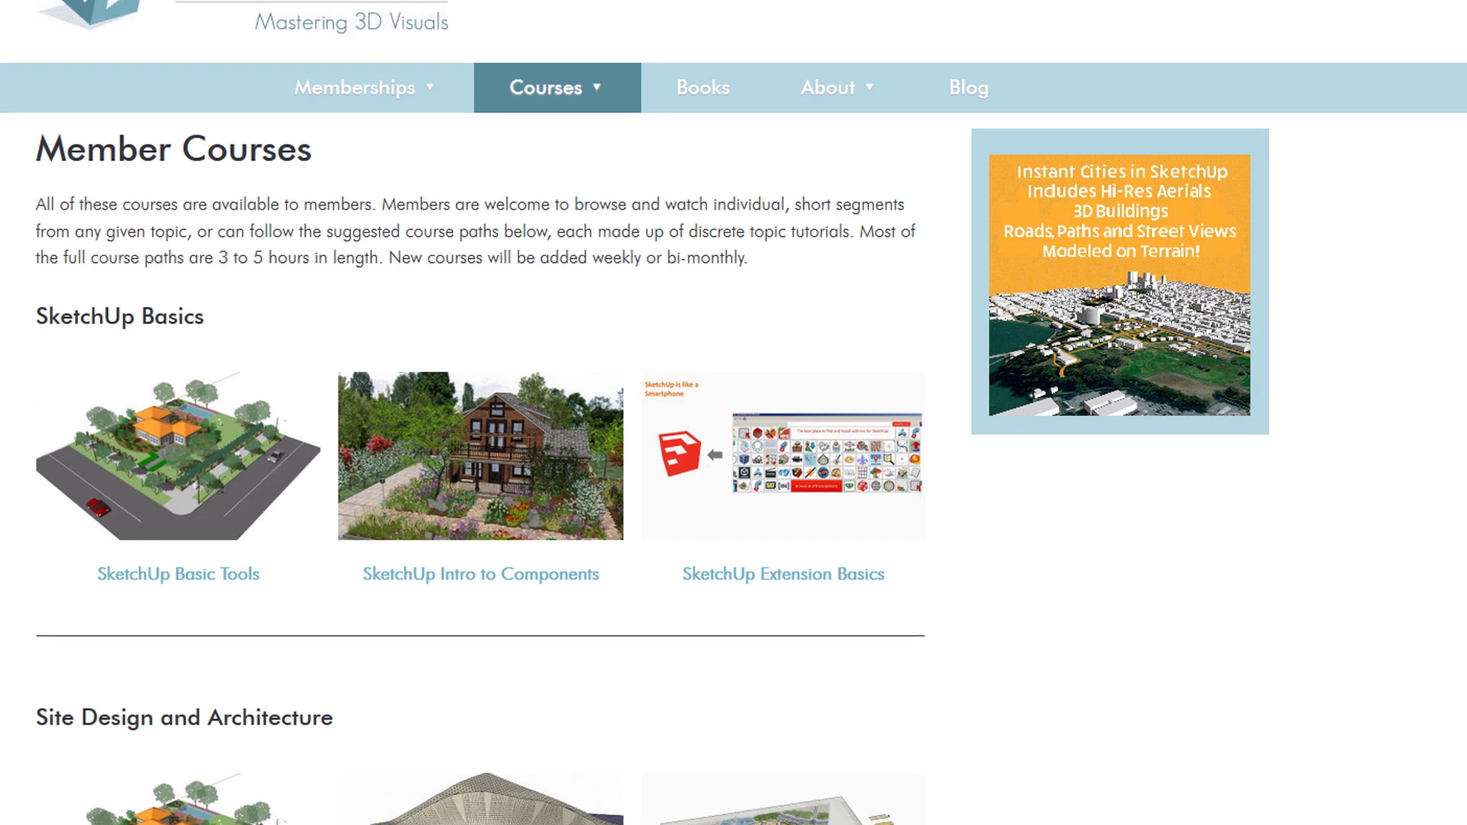
scroll(733, 413, "down", 3)
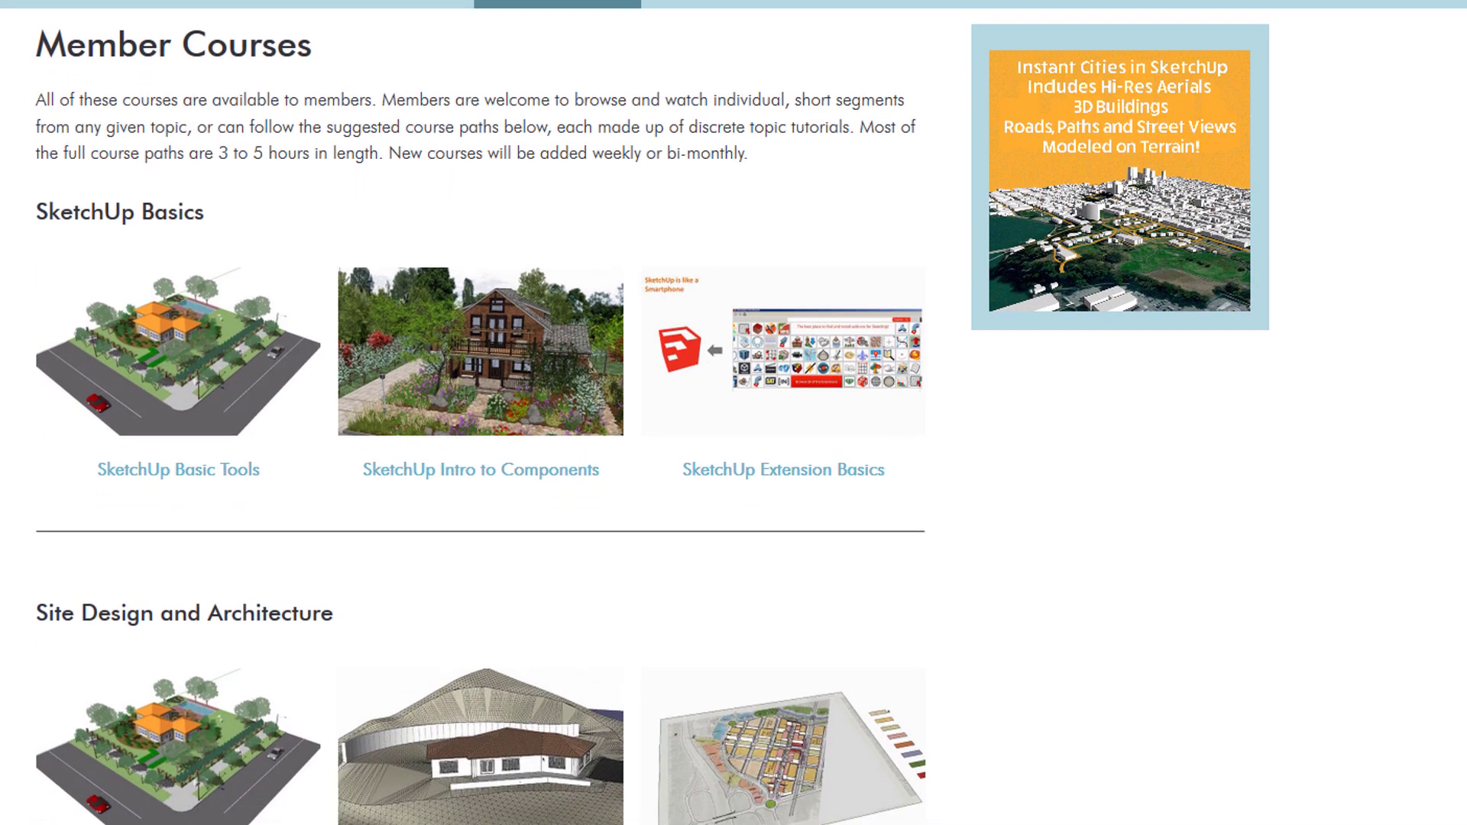
scroll(733, 413, "down", 2)
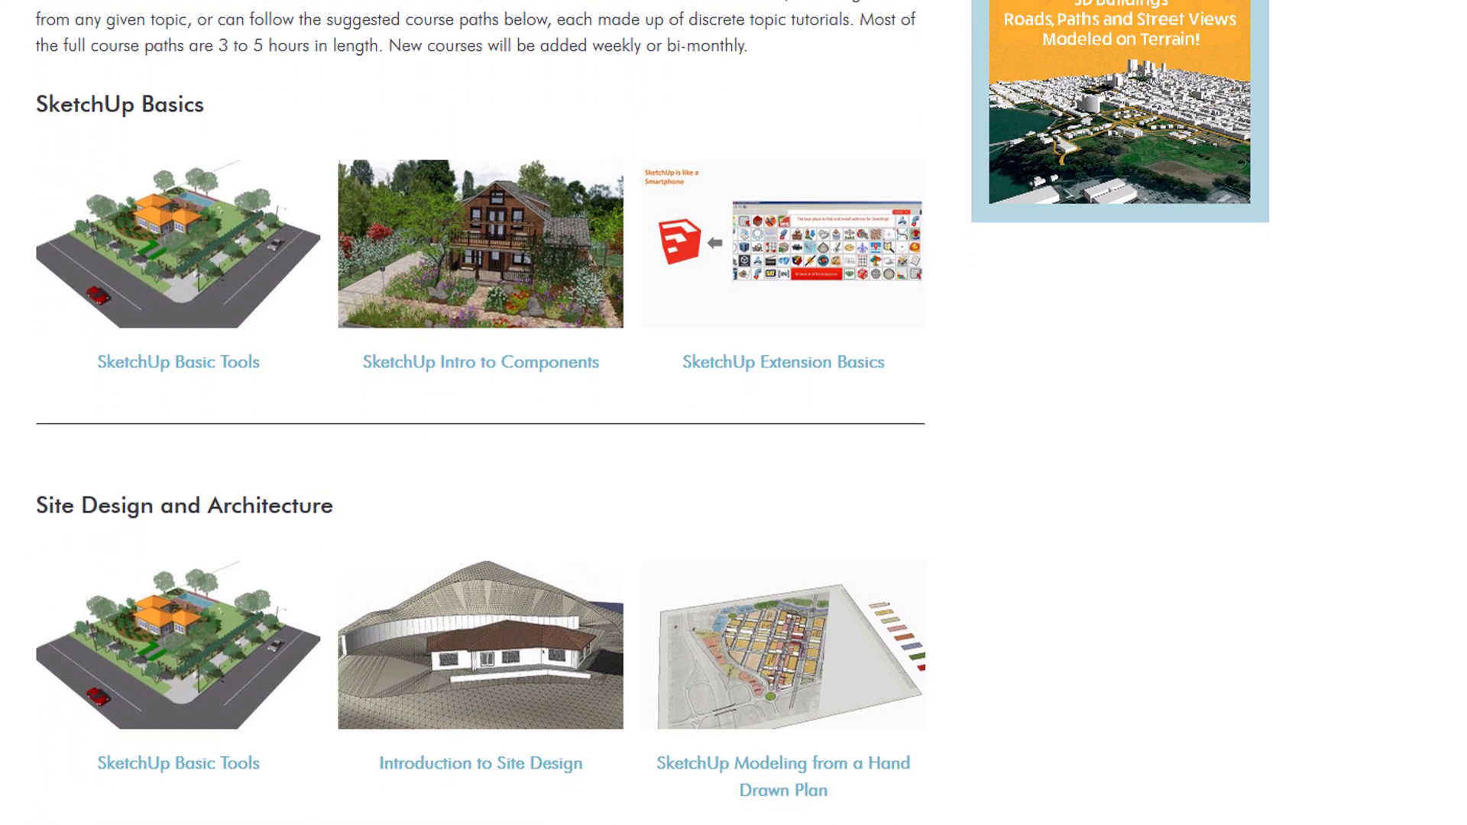
scroll(733, 412, "down", 2)
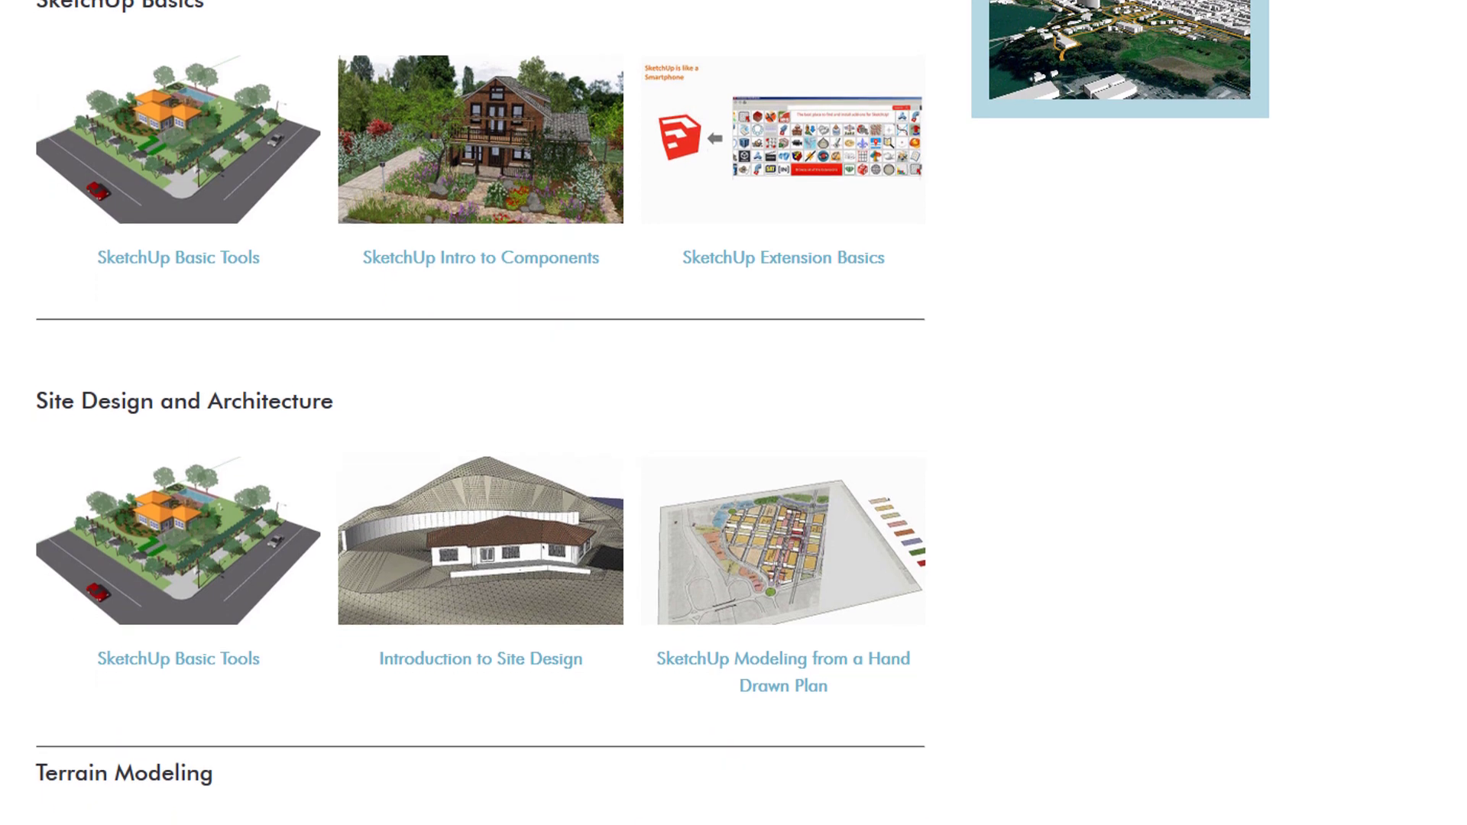
scroll(734, 412, "down", 2)
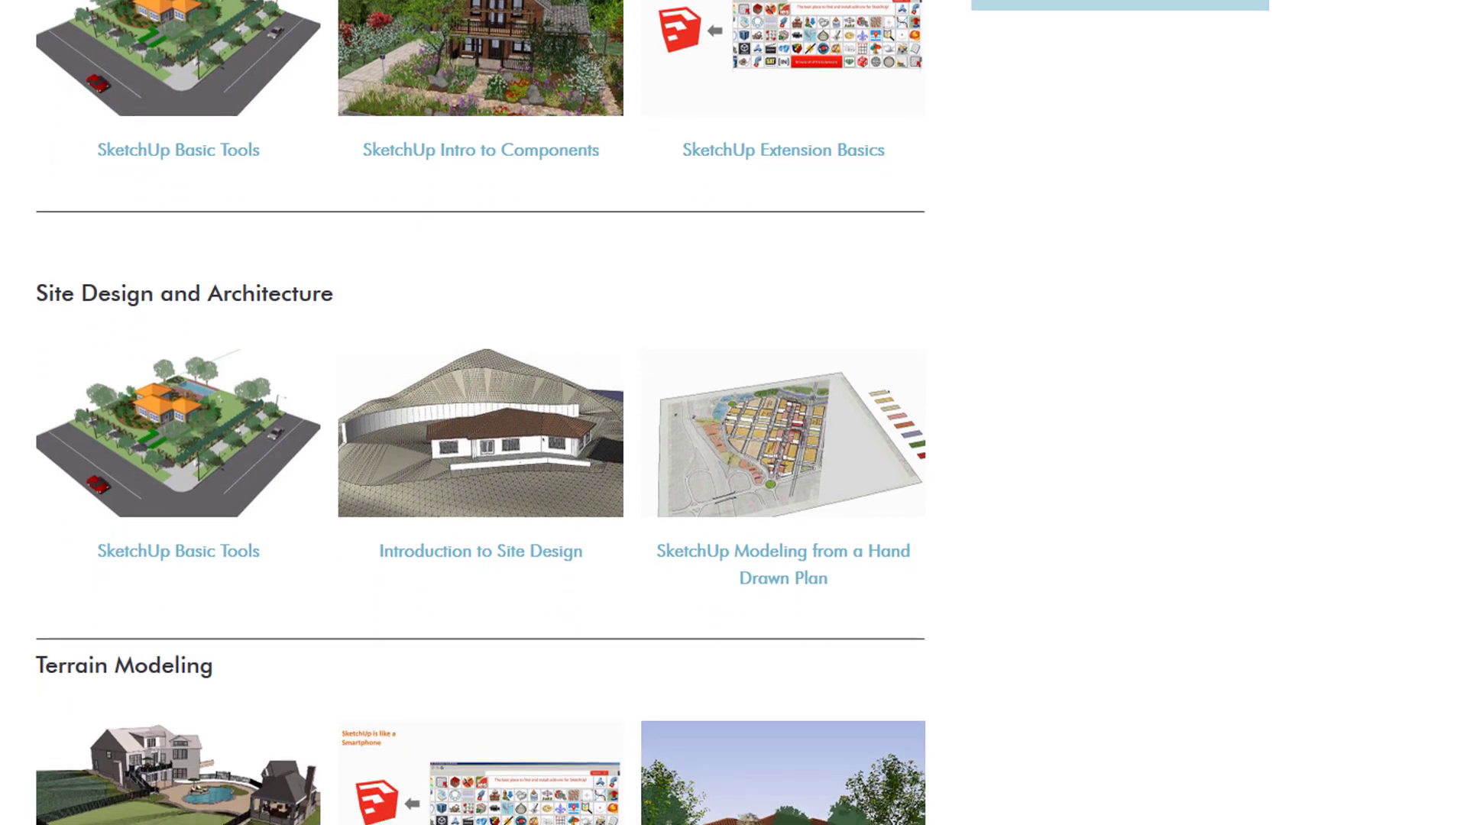
scroll(733, 412, "down", 2)
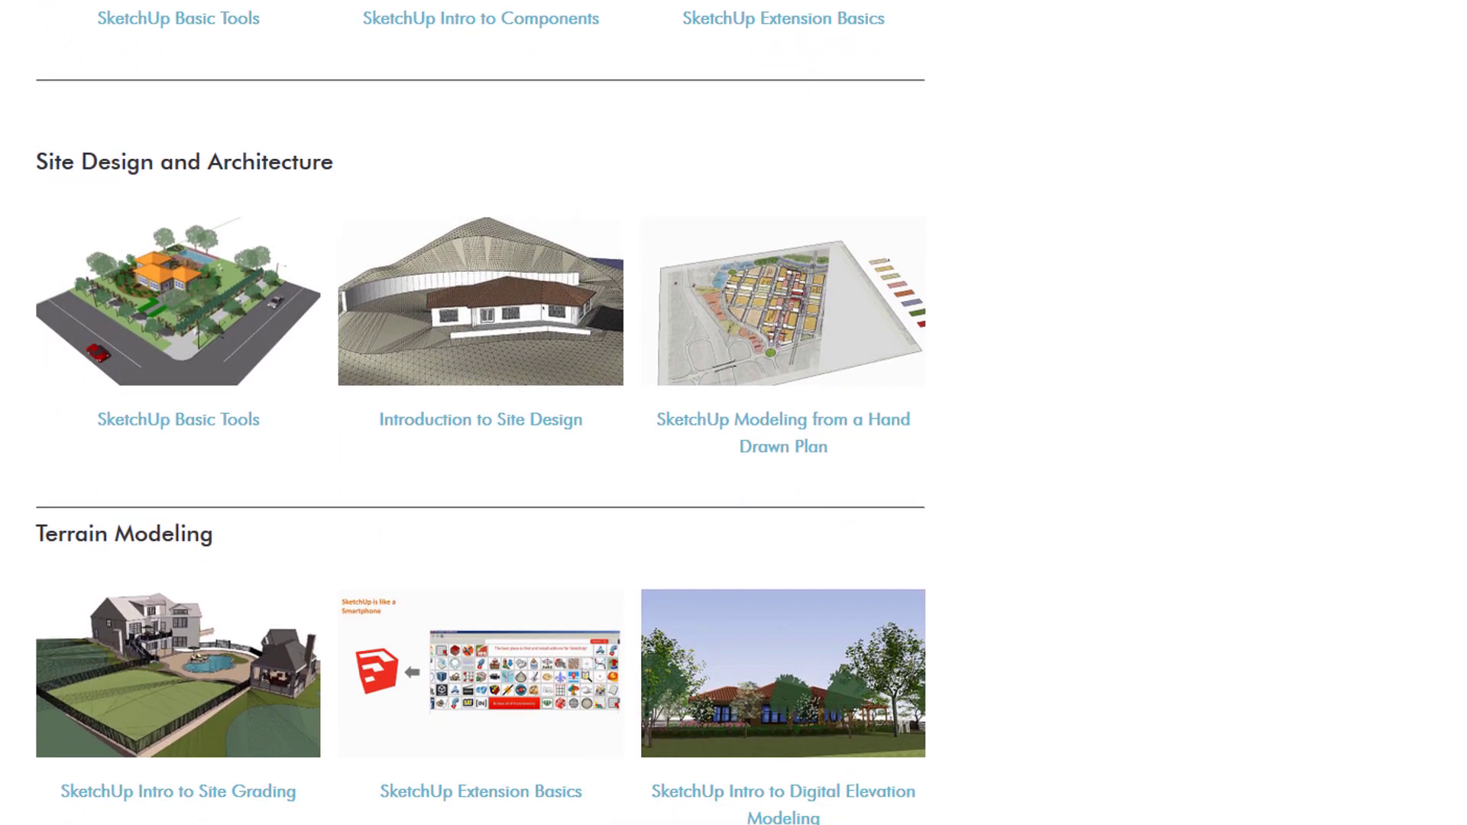
scroll(733, 413, "down", 2)
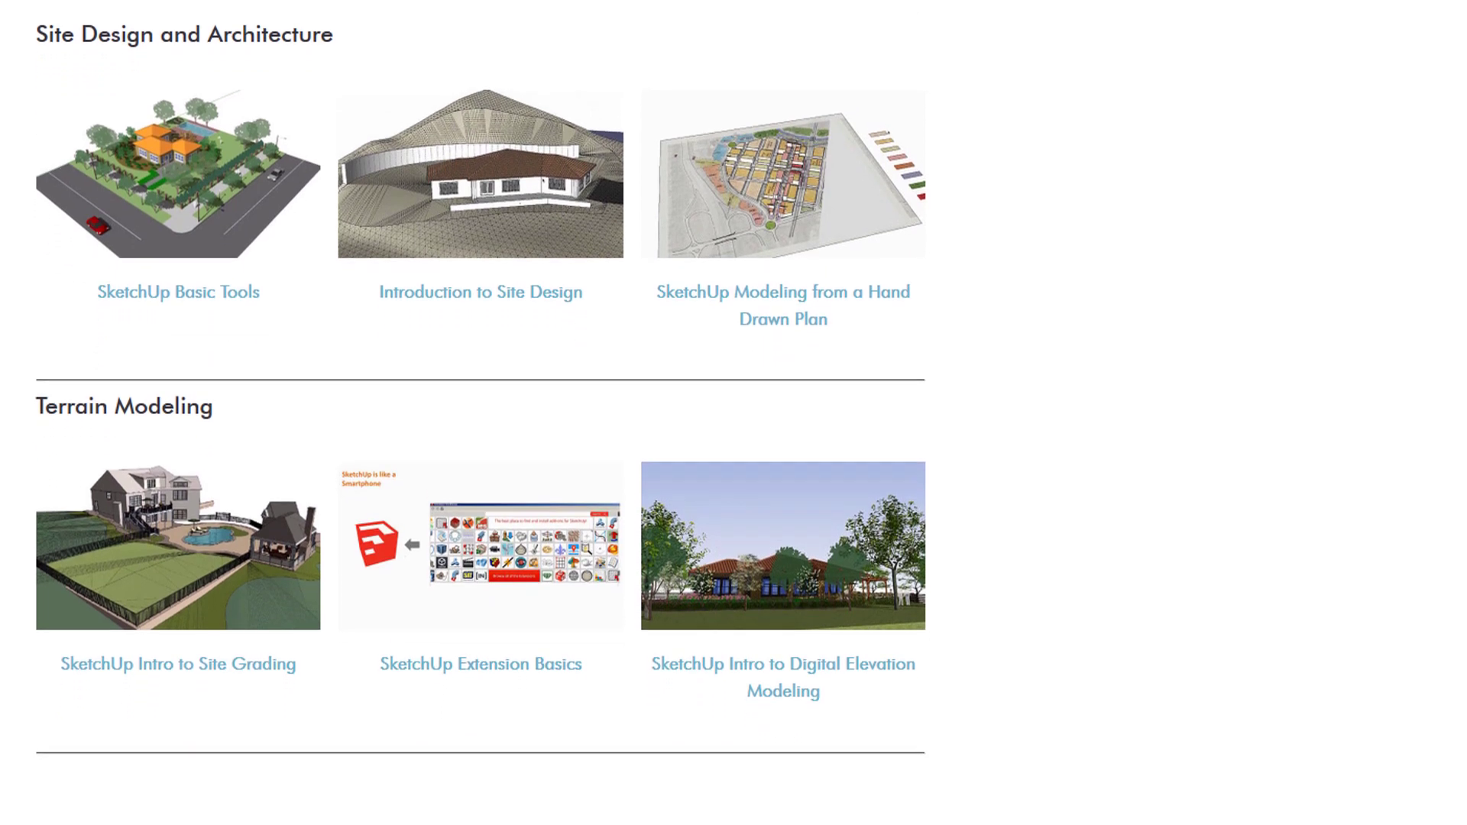
scroll(733, 412, "down", 2)
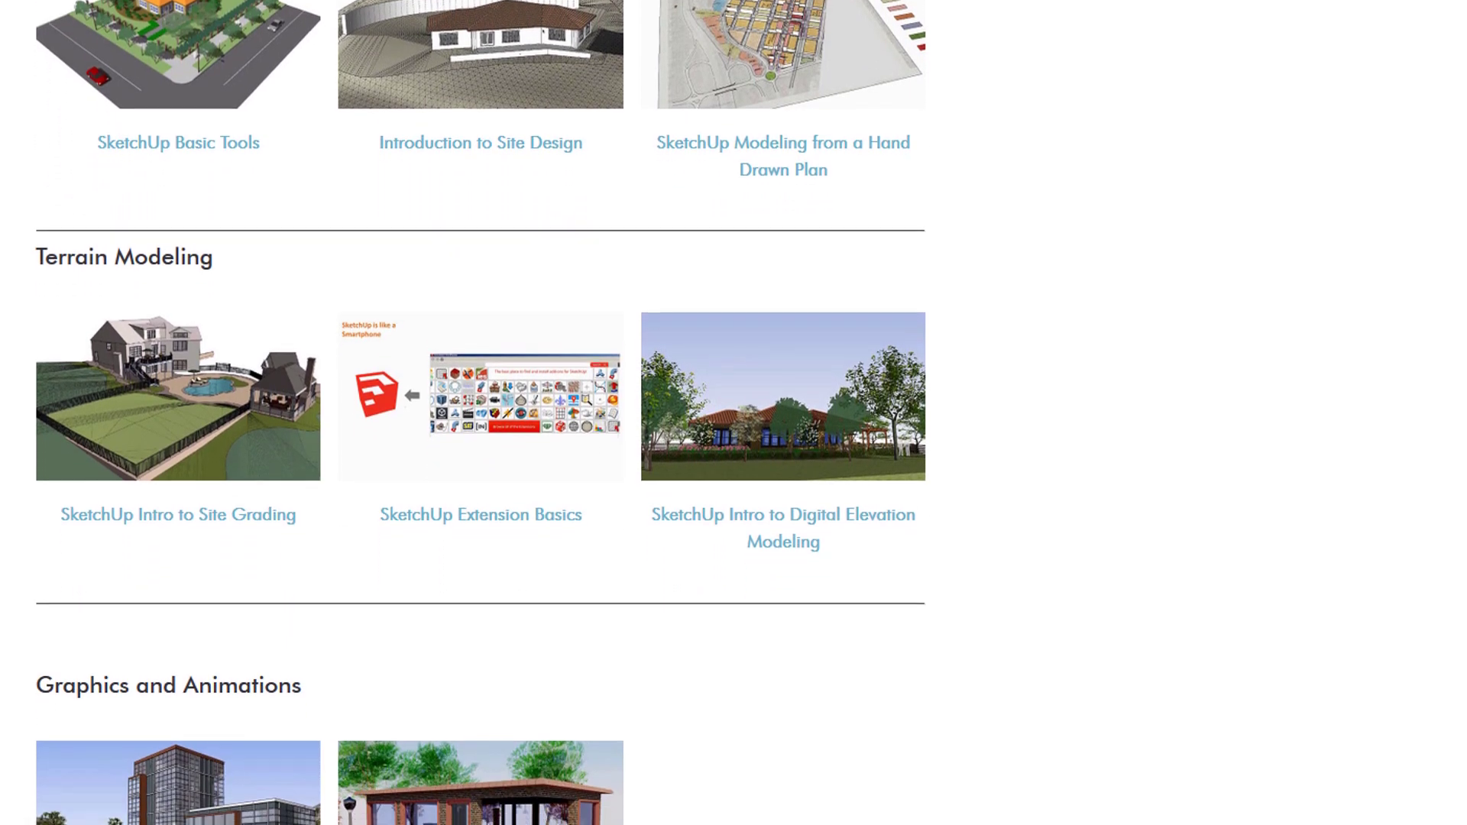
scroll(733, 412, "down", 1)
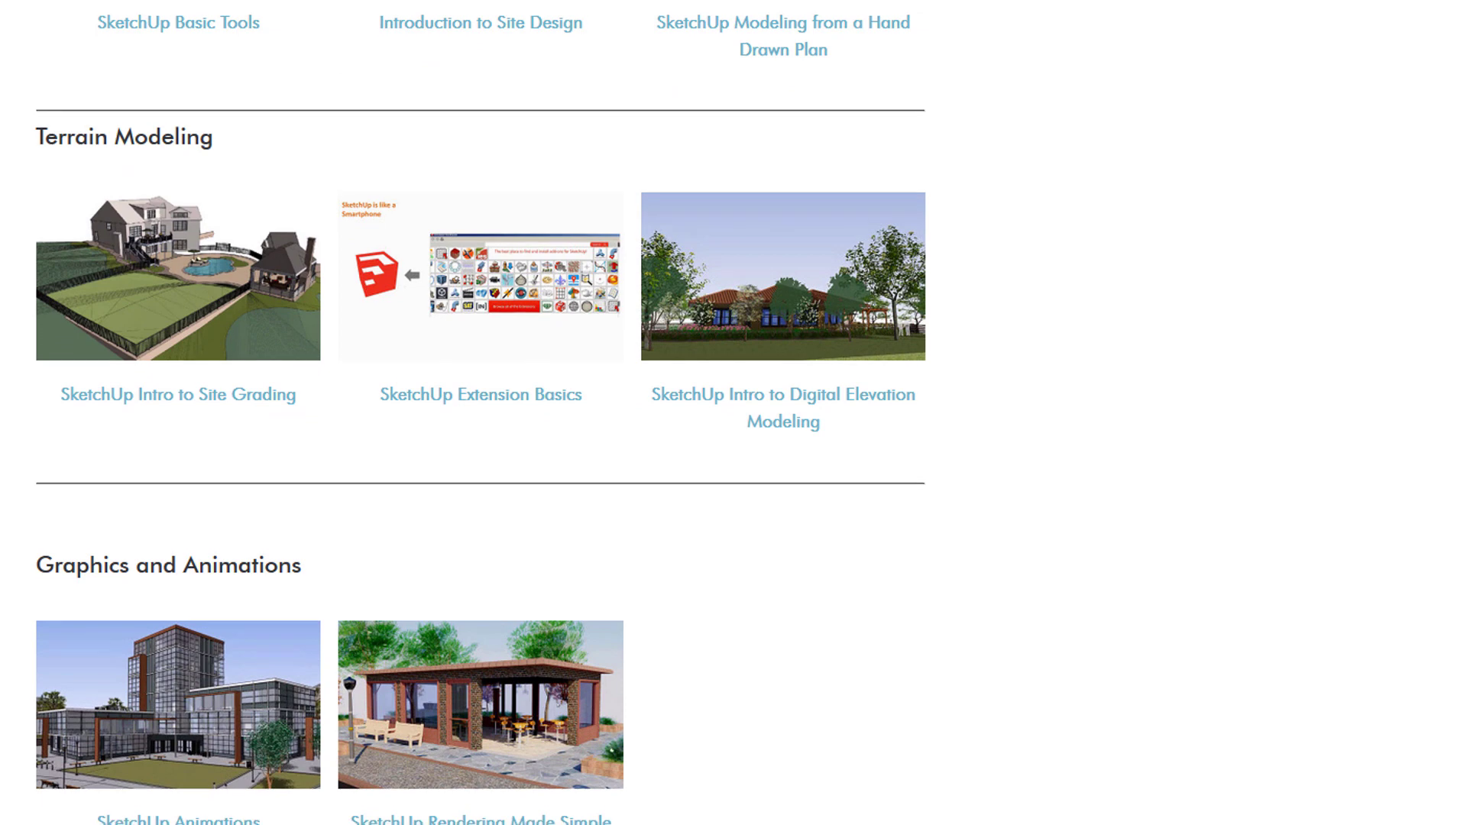
scroll(733, 412, "down", 1)
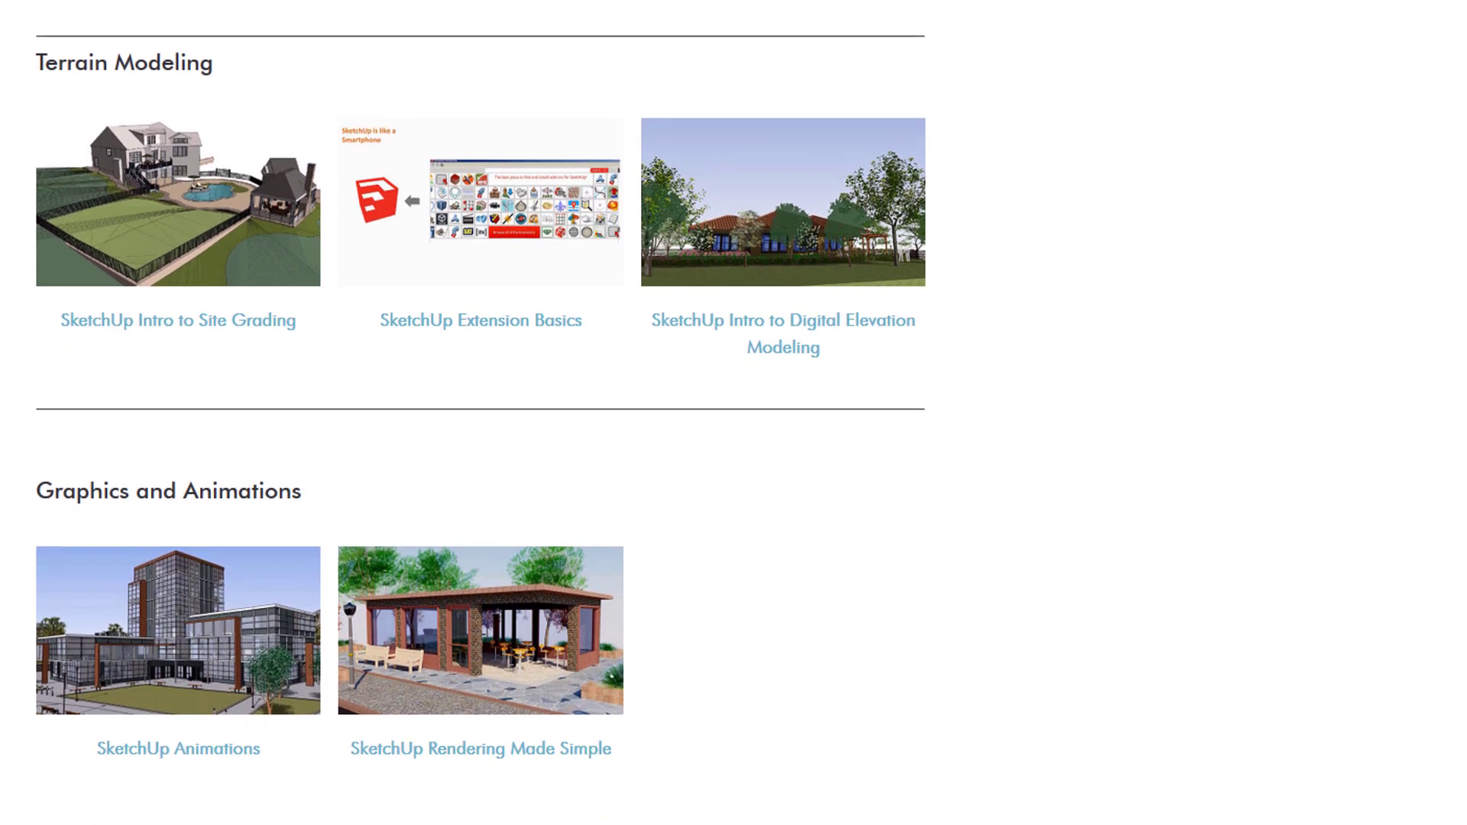